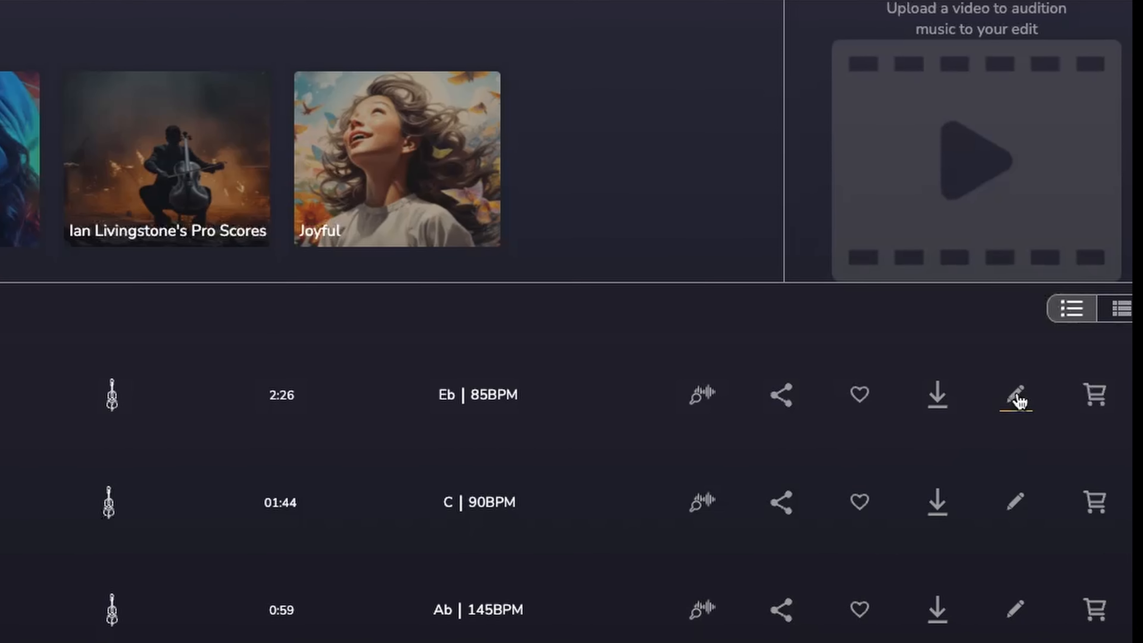
# Open the Memorial track in the editor and load DemoInterstellar.mp4 as the video, keeping the original music length.
pyautogui.click(1020, 398)
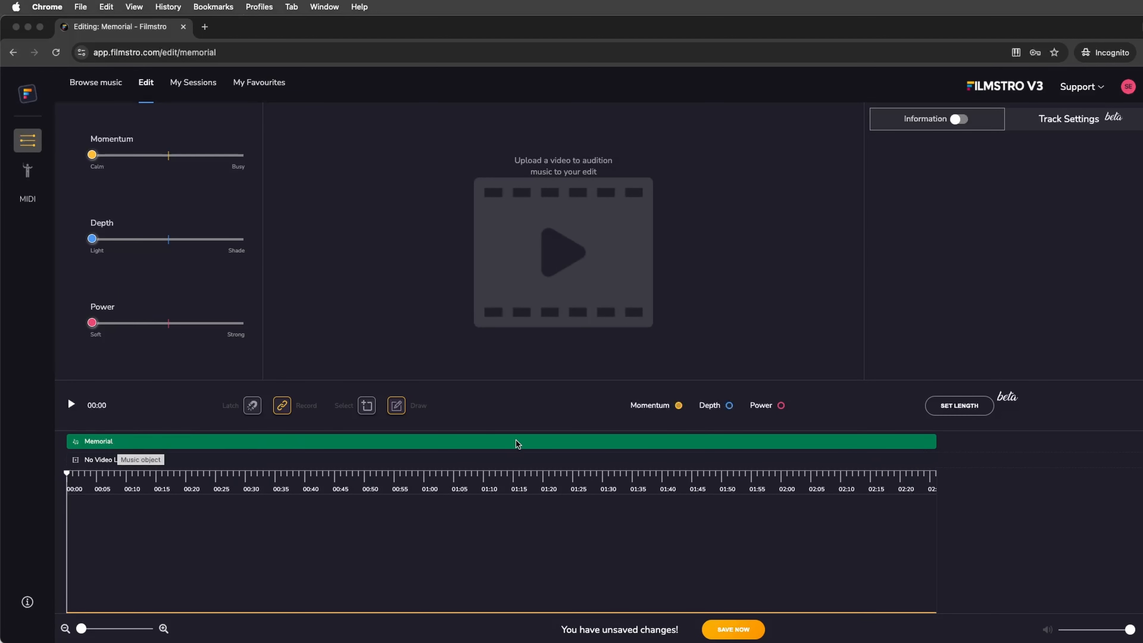
pyautogui.click(569, 255)
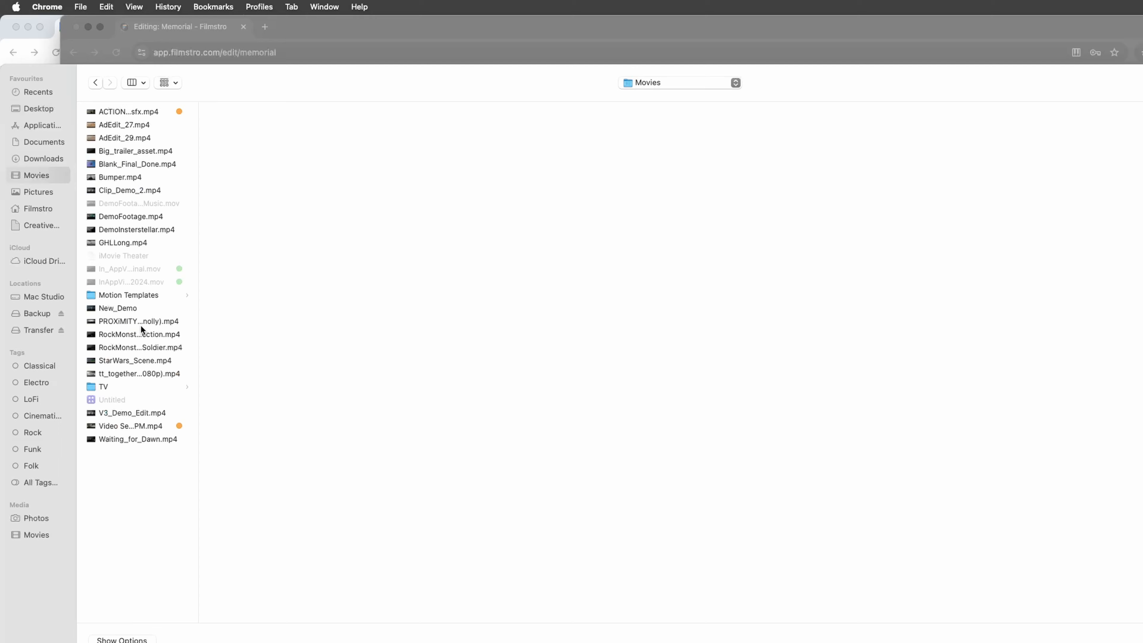
pyautogui.click(120, 228)
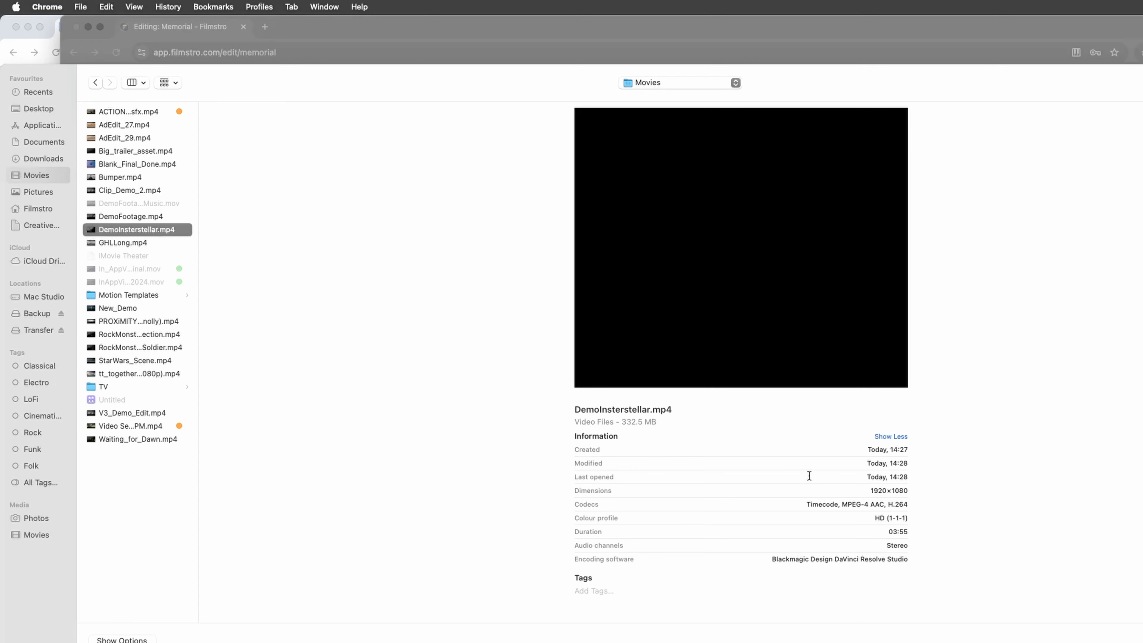
pyautogui.press('Return')
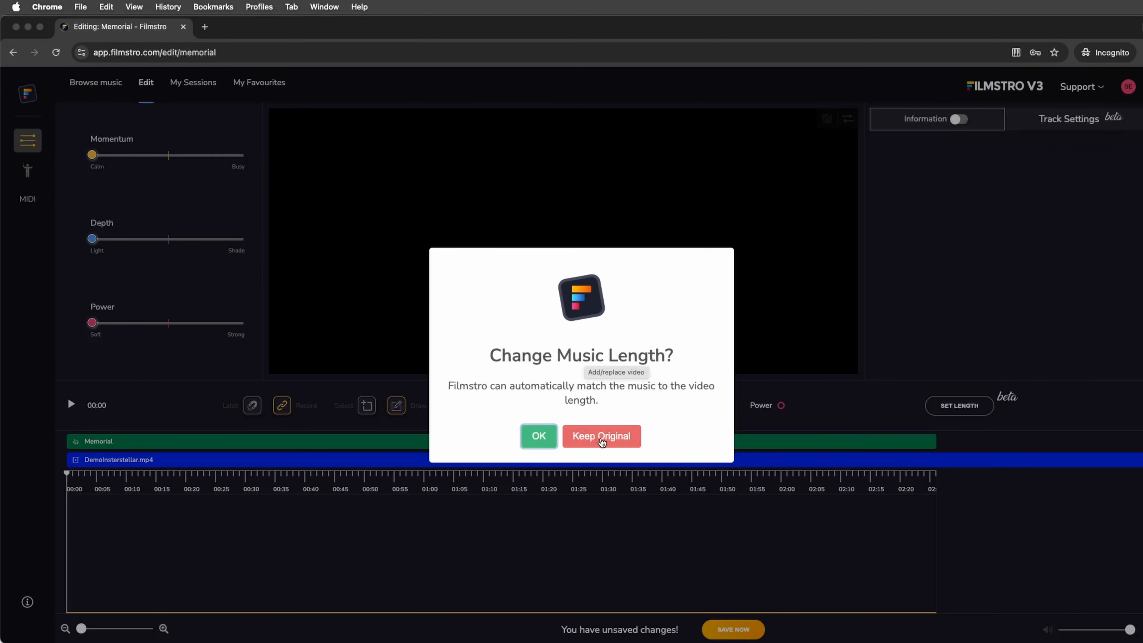
pyautogui.click(601, 439)
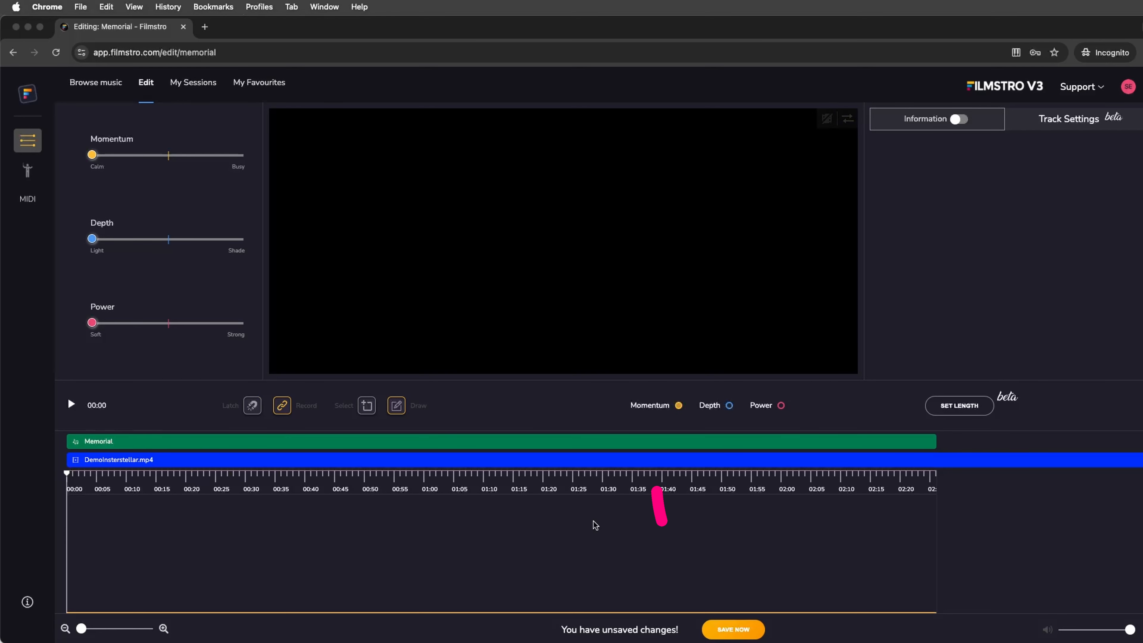
# Play the preview, unmute the video's sound and lower the master volume slightly.
pyautogui.press('space')
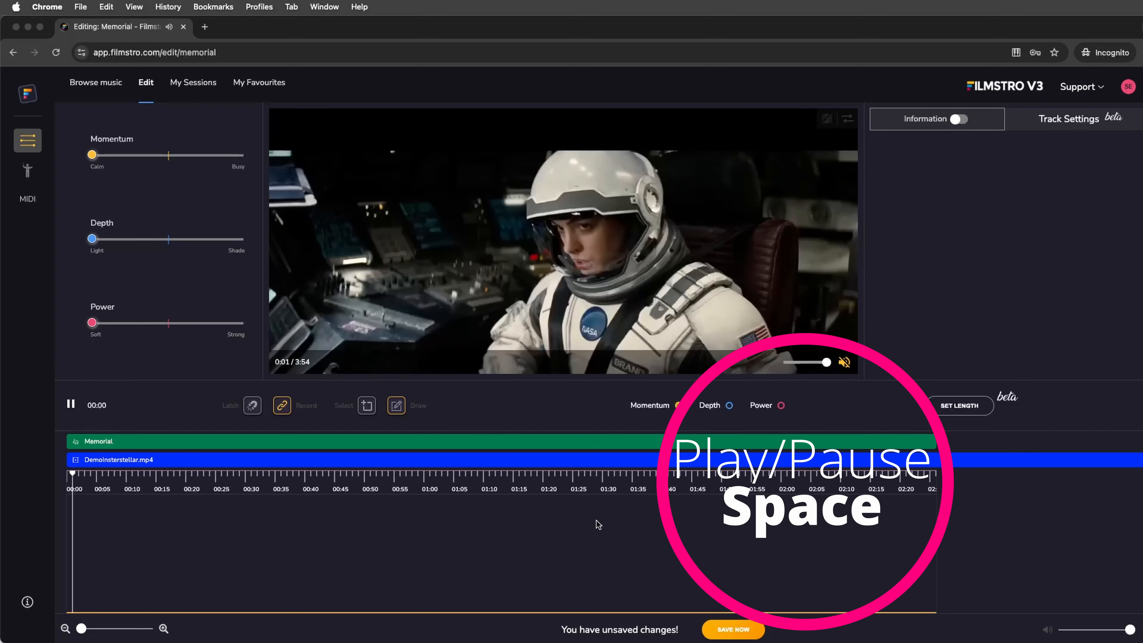
pyautogui.press('space')
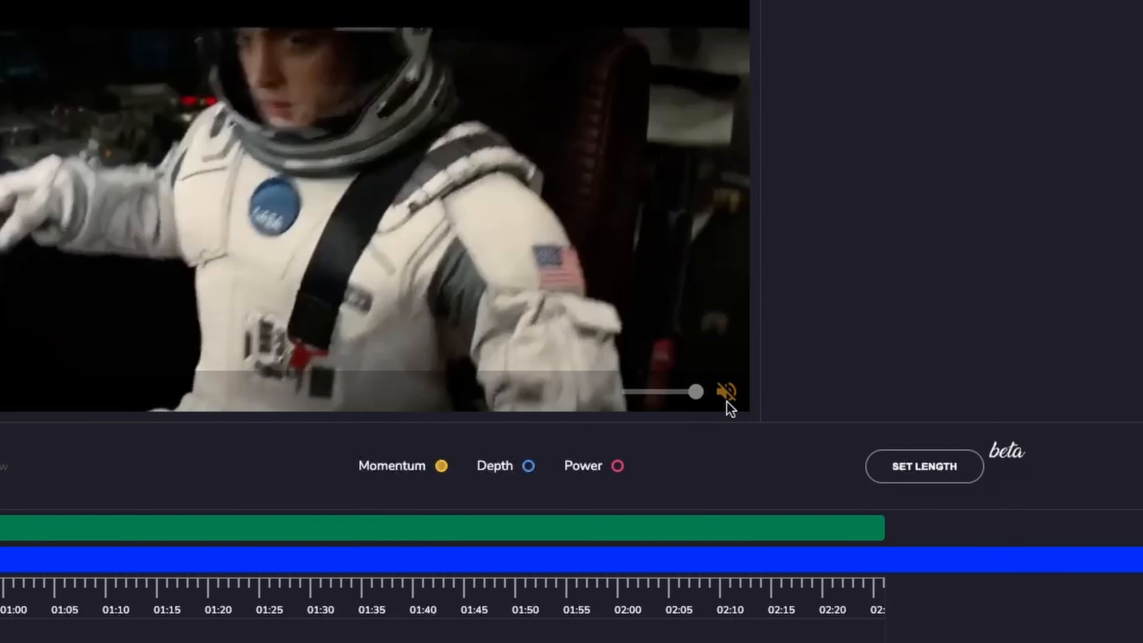
pyautogui.click(726, 391)
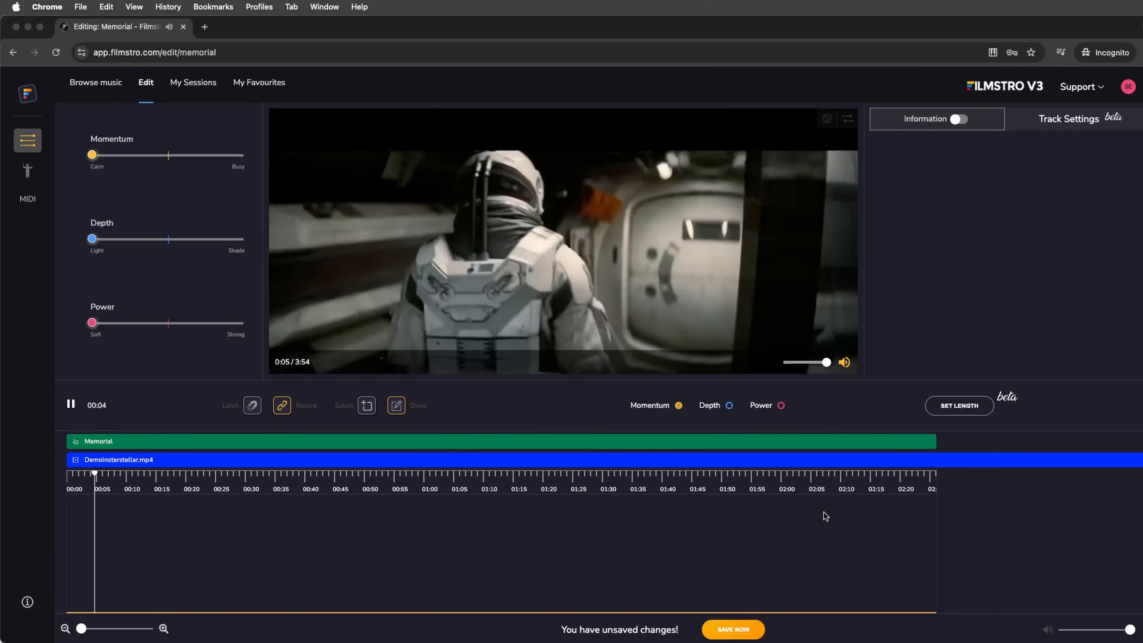
pyautogui.moveTo(1130, 630); pyautogui.dragTo(1116, 631)
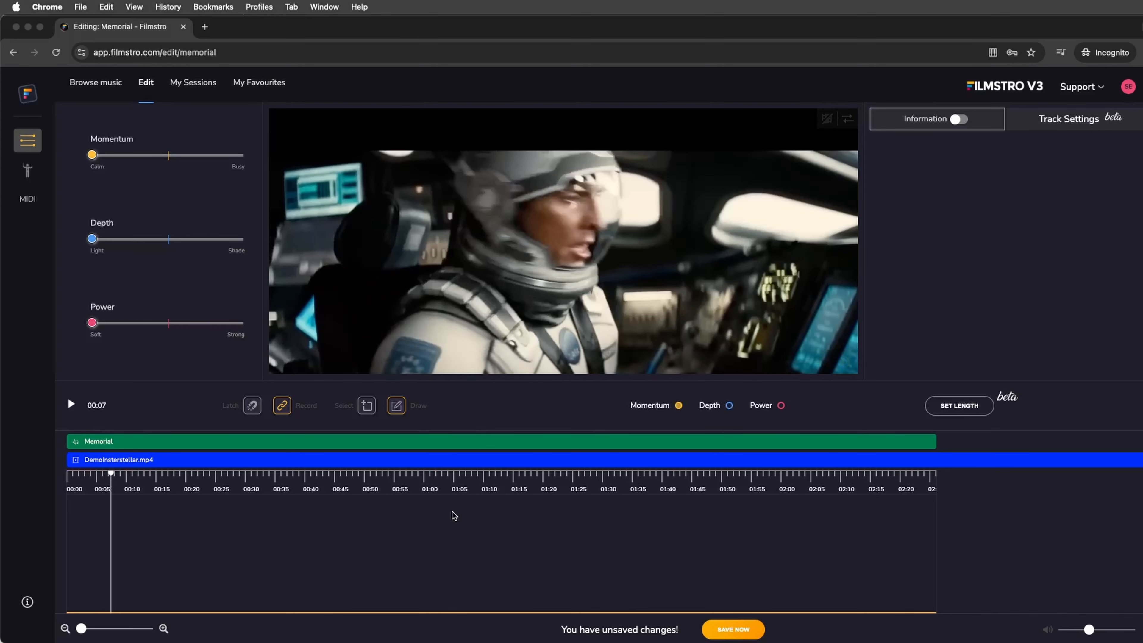
# Resume playback, dismiss the tutorial pop-up for later, and pause the preview.
pyautogui.press('space')
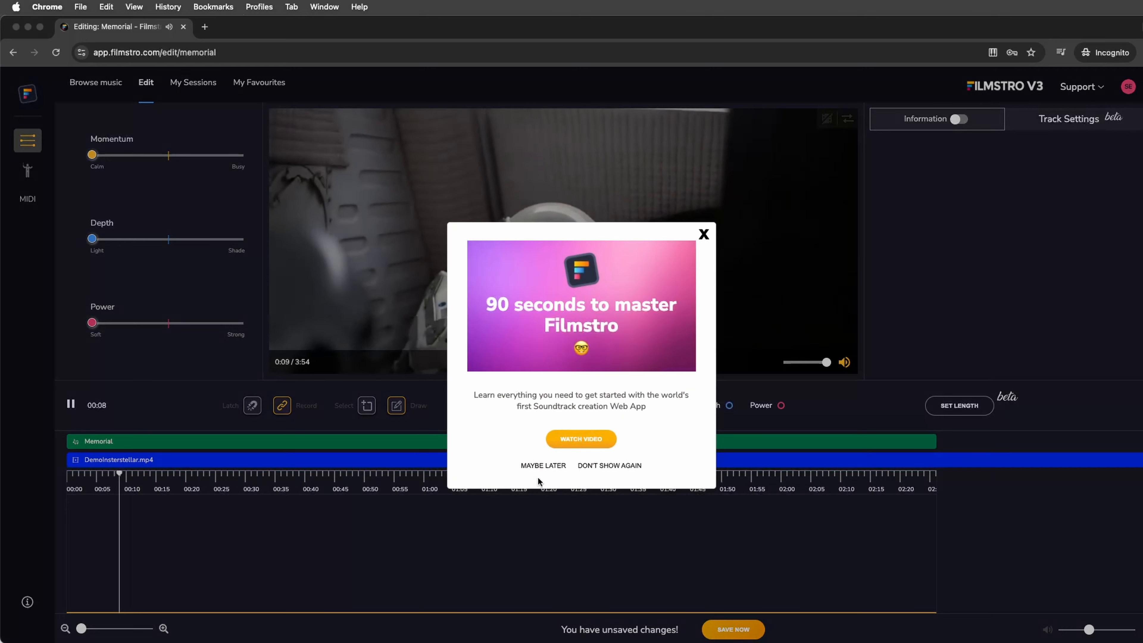
pyautogui.click(539, 466)
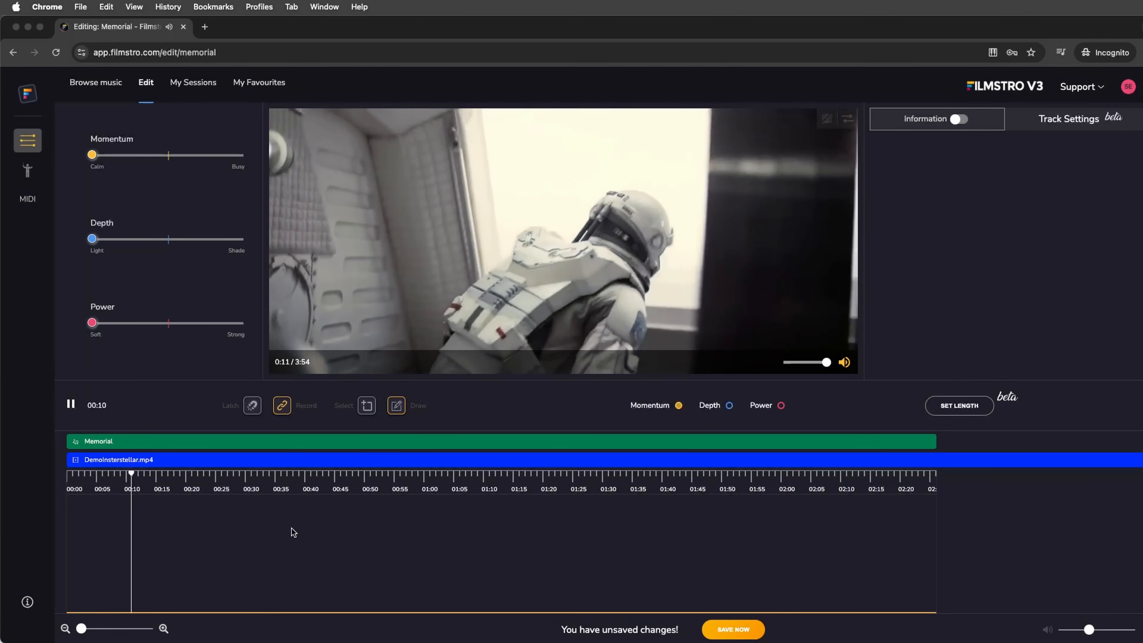
pyautogui.press('space')
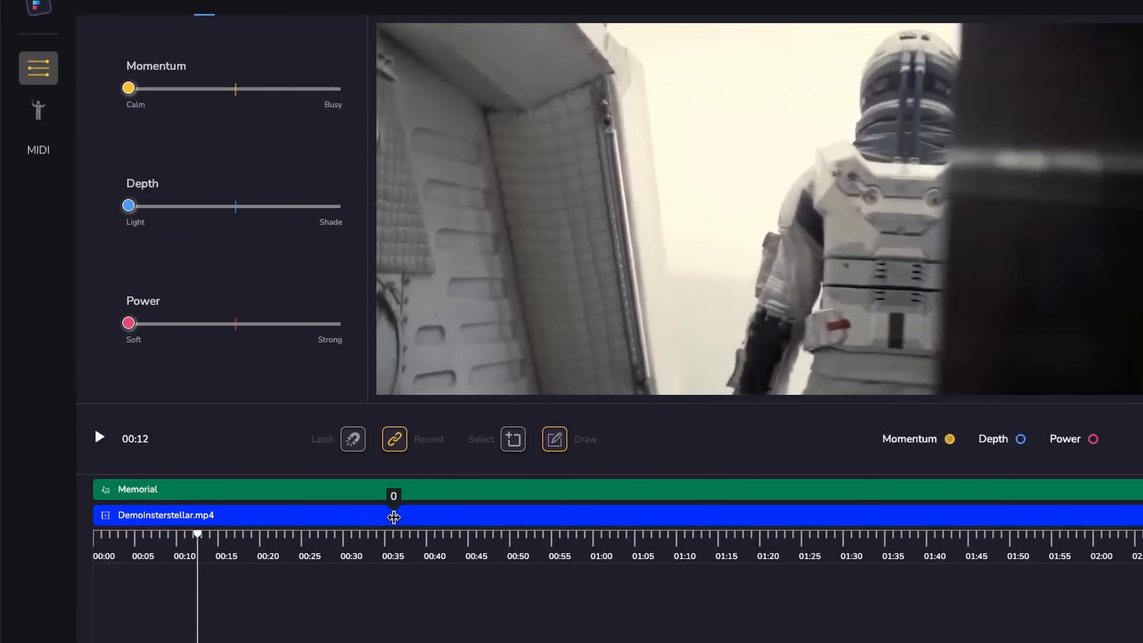
# Shift the video clip 17.8 seconds earlier on the timeline and preview the result.
pyautogui.moveTo(394, 516); pyautogui.dragTo(245, 517)
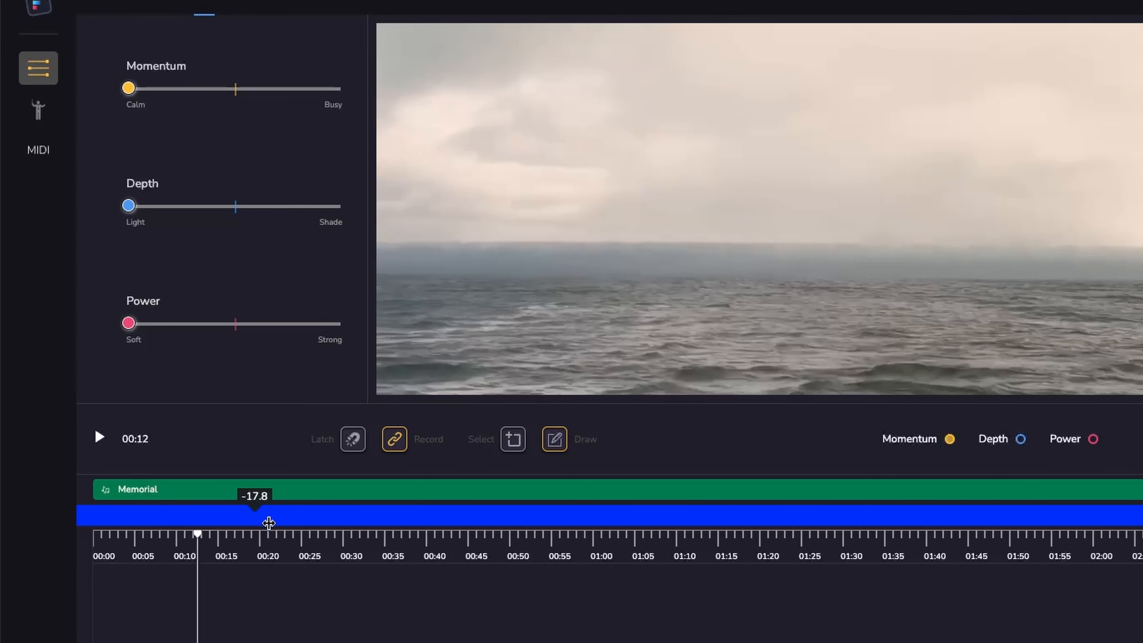
pyautogui.press('Return')
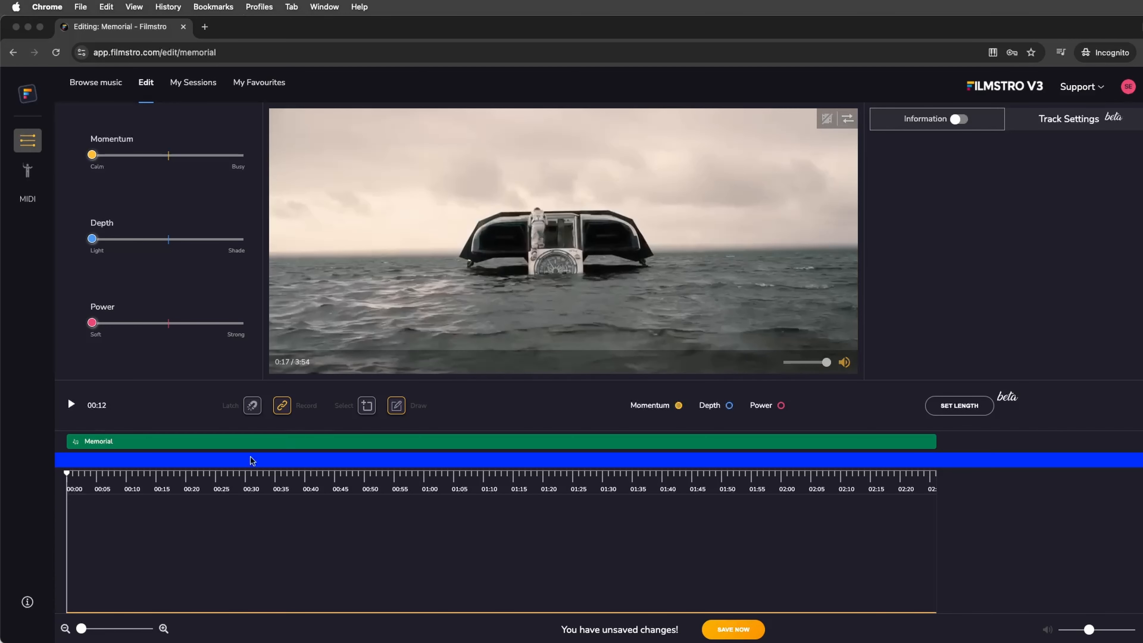
pyautogui.hscroll(1, 129, 509)
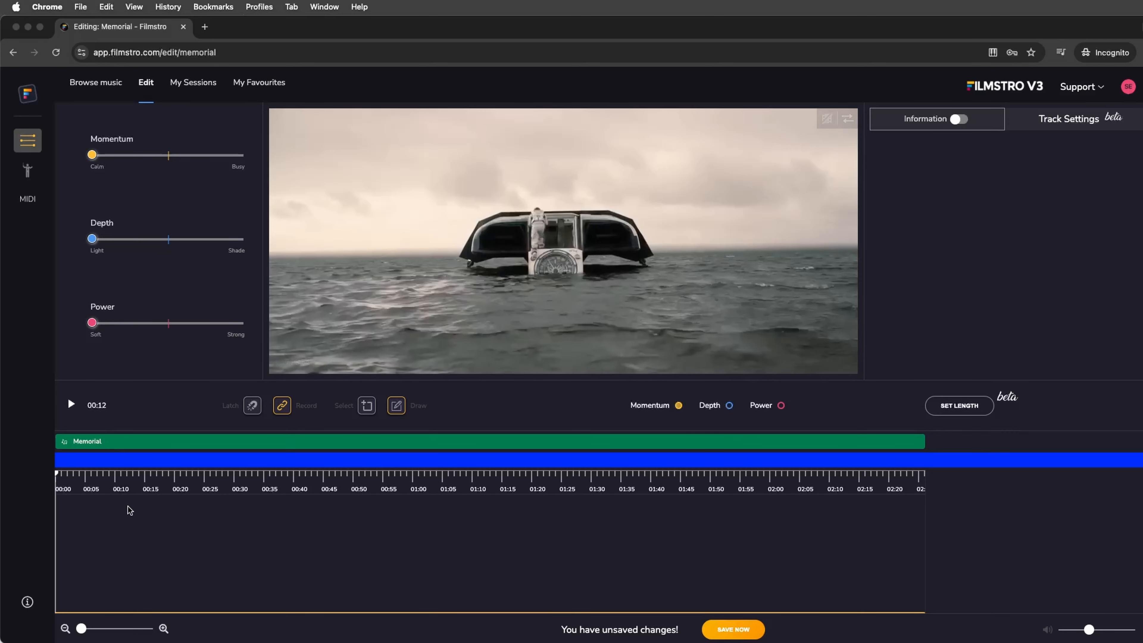
pyautogui.scroll(-1, 135, 262)
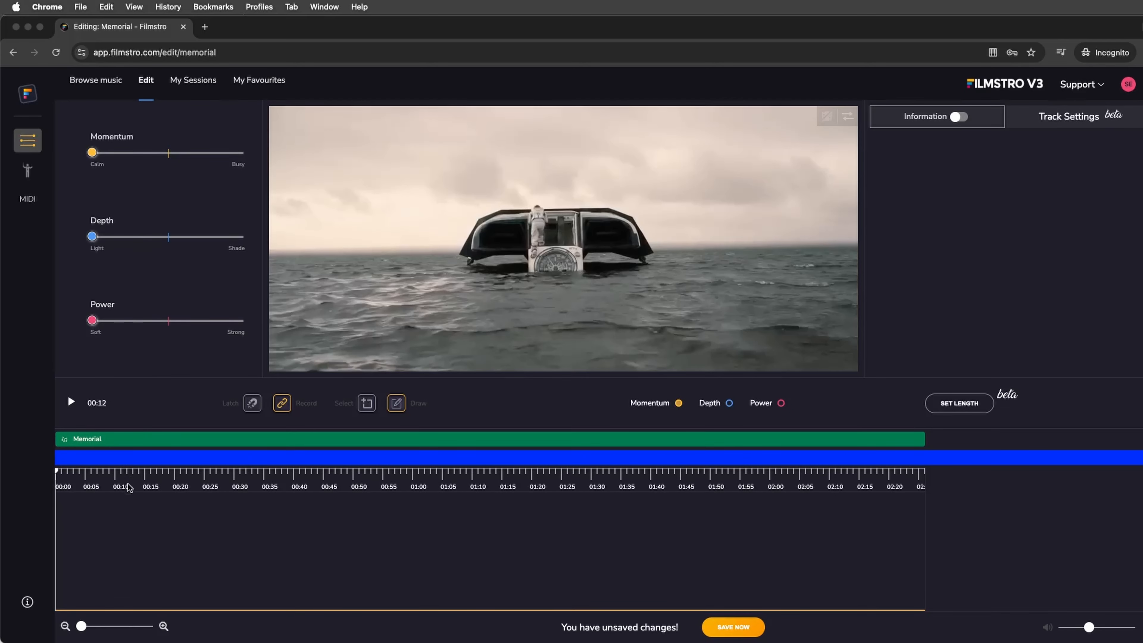
pyautogui.press('space')
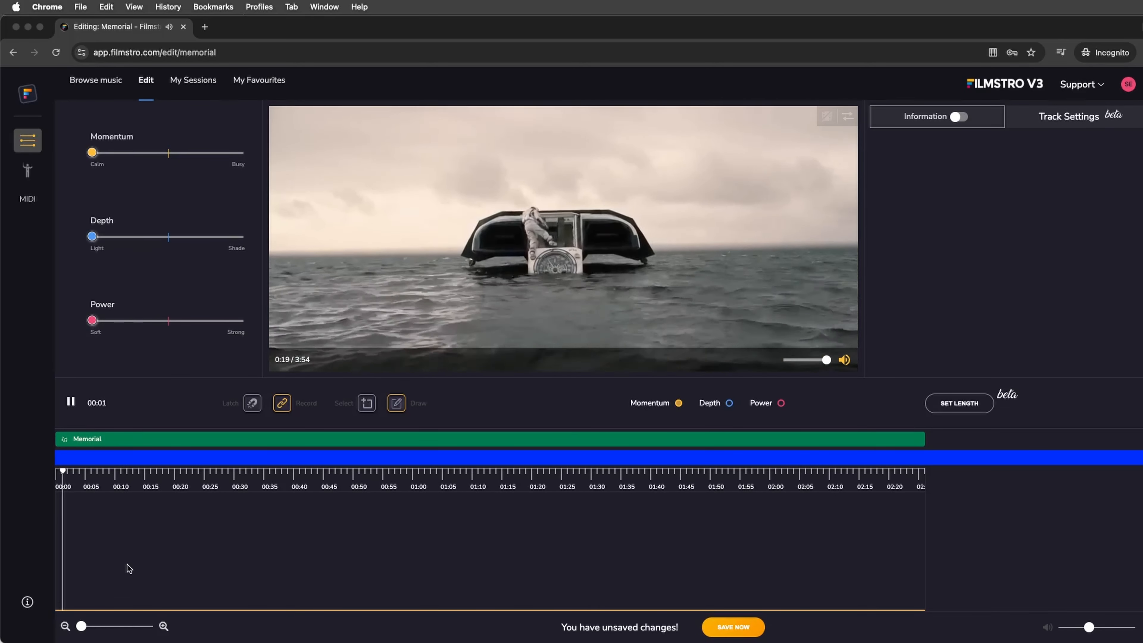
pyautogui.press('space')
# Apply the Maximum template to the music timeline.
pyautogui.rightClick(243, 536)
pyautogui.moveTo(321, 551)
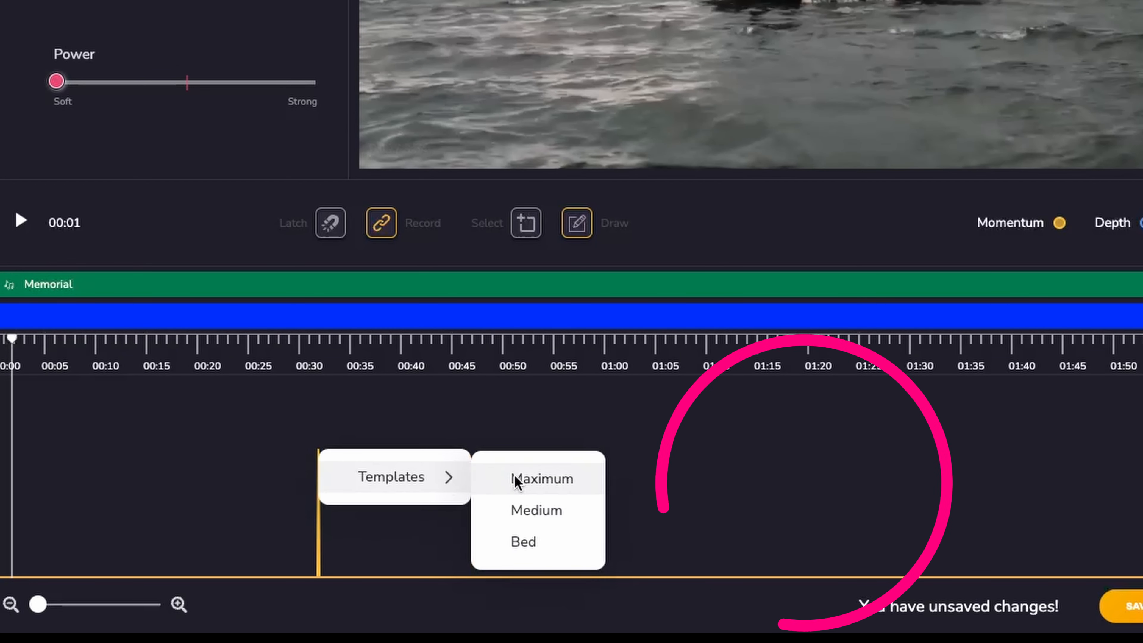
pyautogui.click(531, 540)
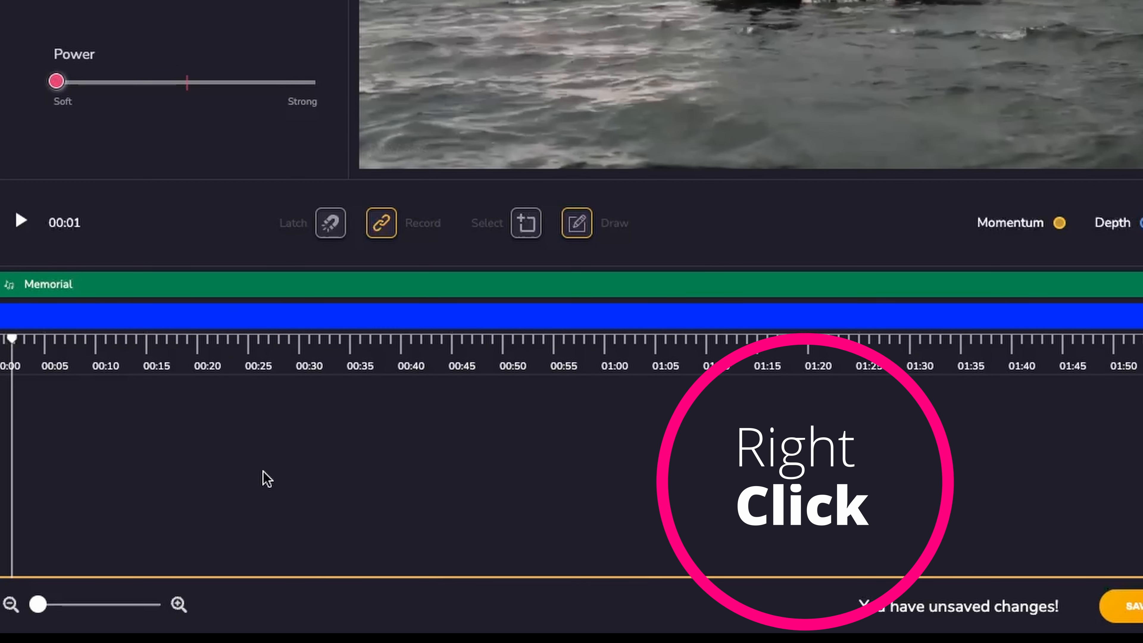
pyautogui.rightClick(198, 464)
pyautogui.moveTo(268, 483)
pyautogui.click(419, 488)
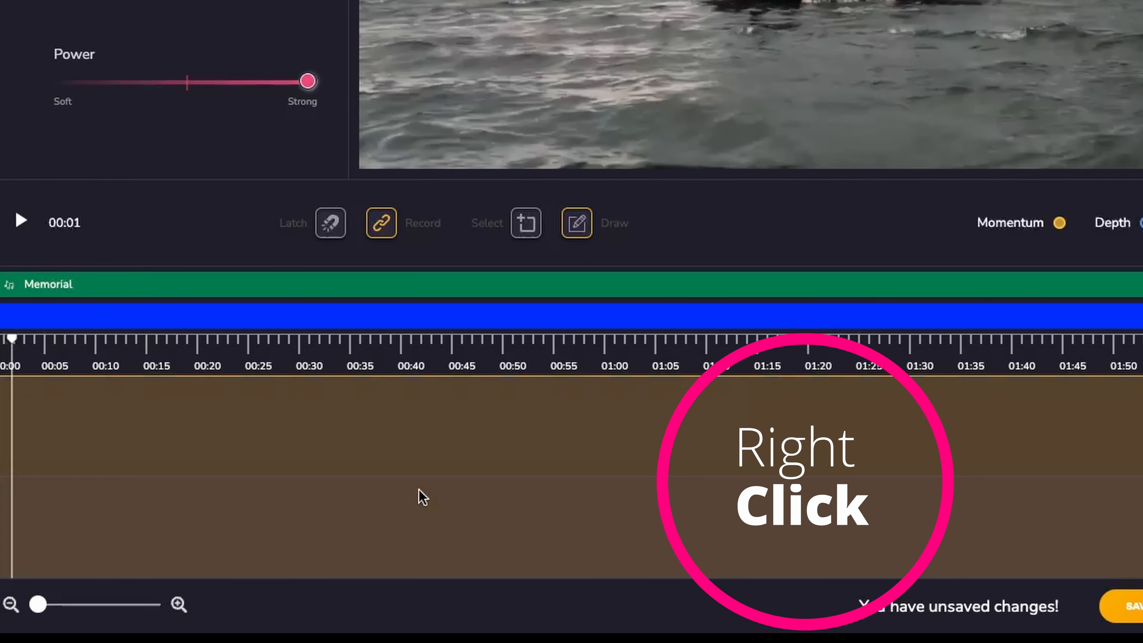
# Apply the Bed template to the music timeline.
pyautogui.rightClick(278, 436)
pyautogui.moveTo(421, 460)
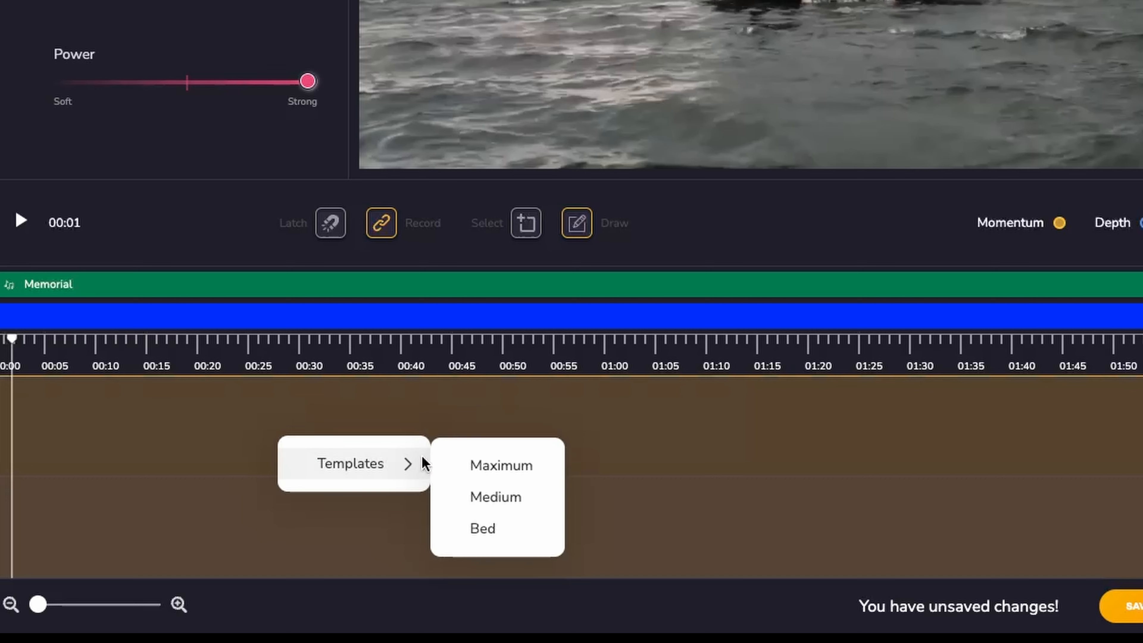
pyautogui.click(469, 529)
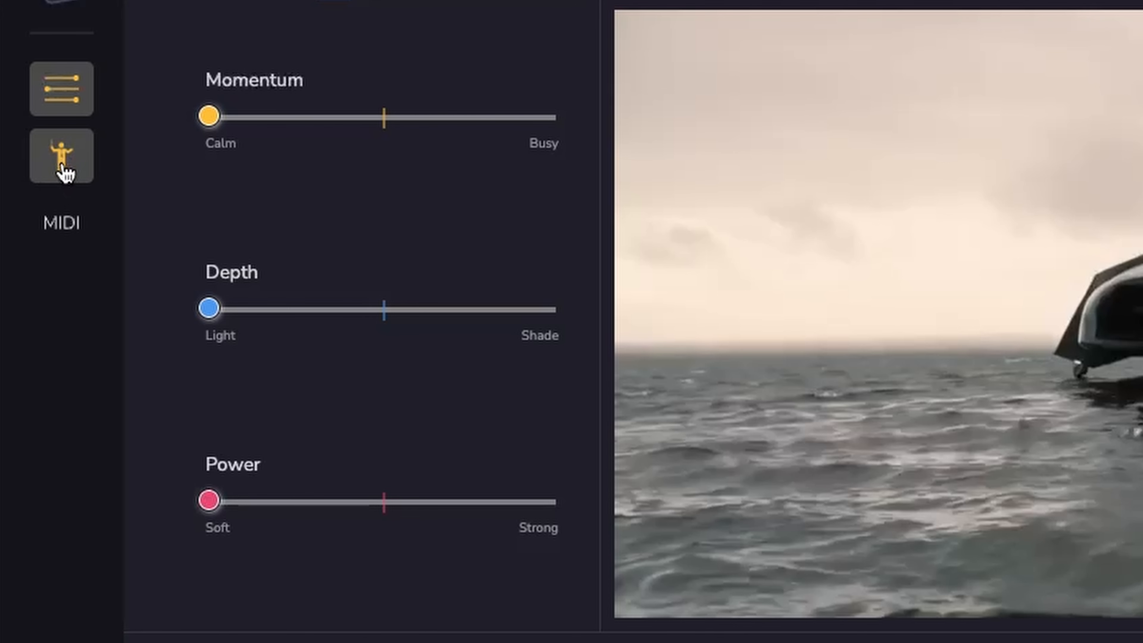
# Audition Piano/Organ Track-29 solo and exclude it from the music export.
pyautogui.click(63, 168)
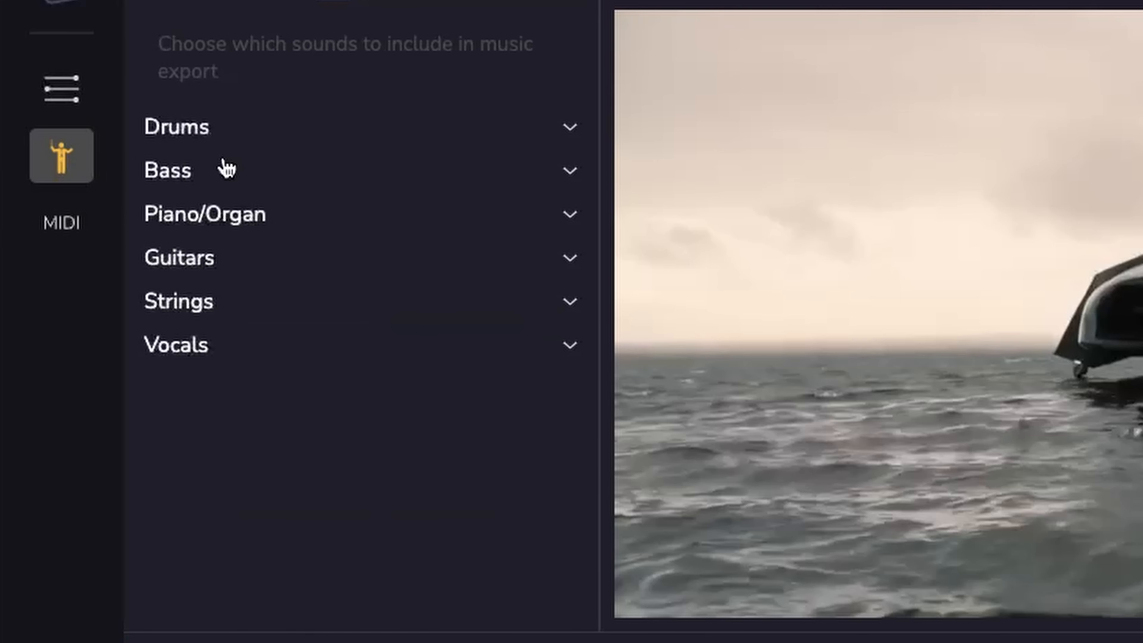
pyautogui.click(571, 215)
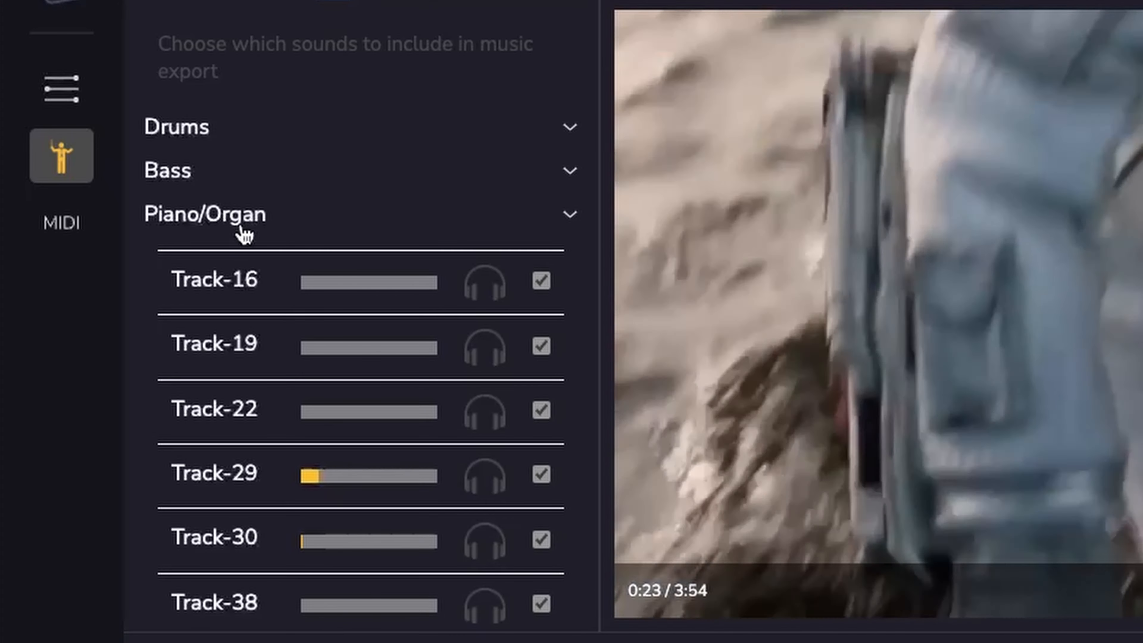
pyautogui.scroll(-3, 274, 433)
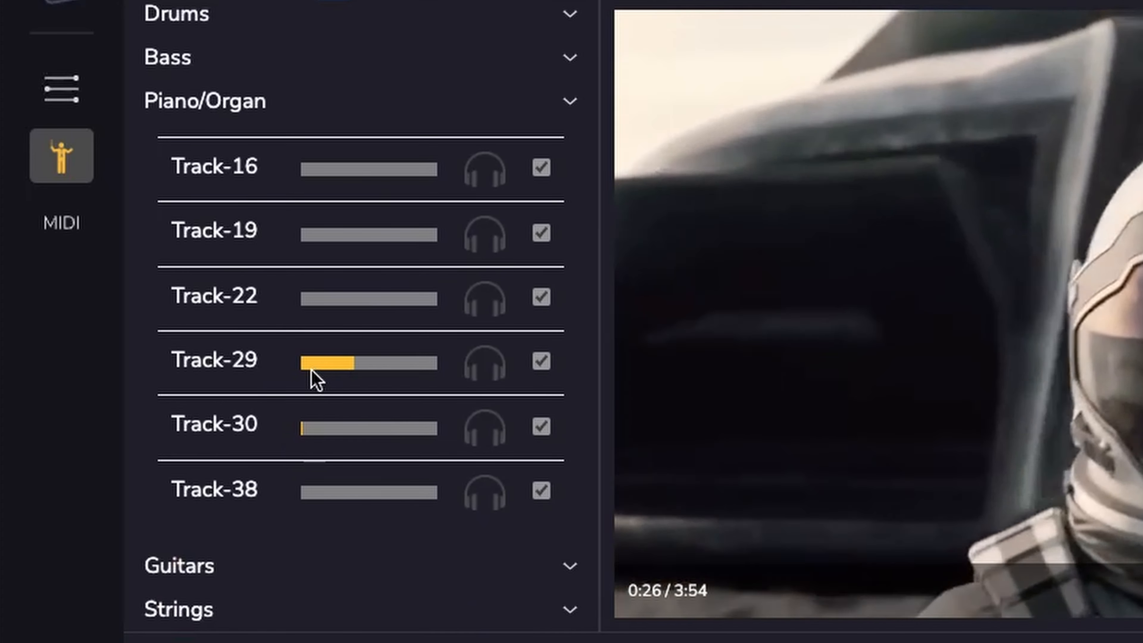
pyautogui.click(476, 371)
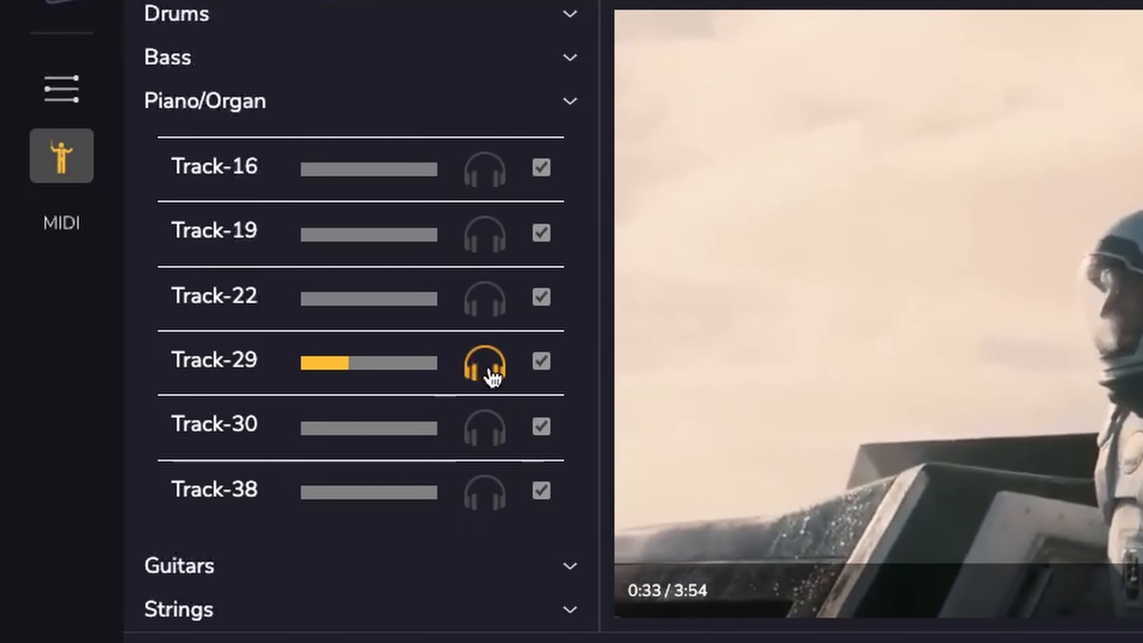
pyautogui.click(491, 374)
pyautogui.click(542, 362)
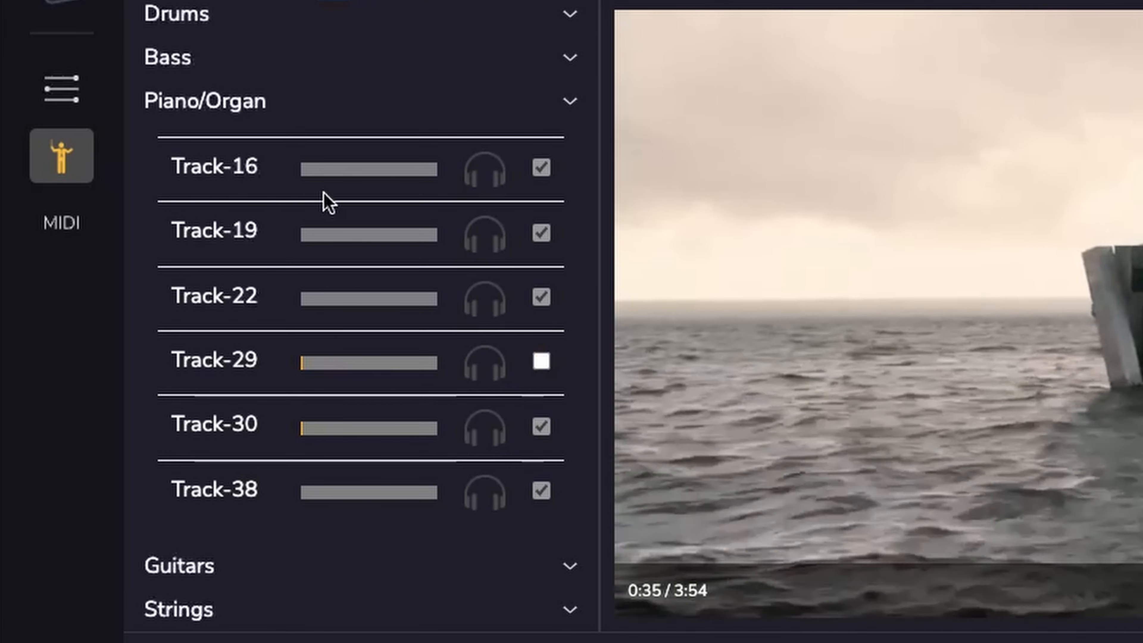
pyautogui.click(570, 103)
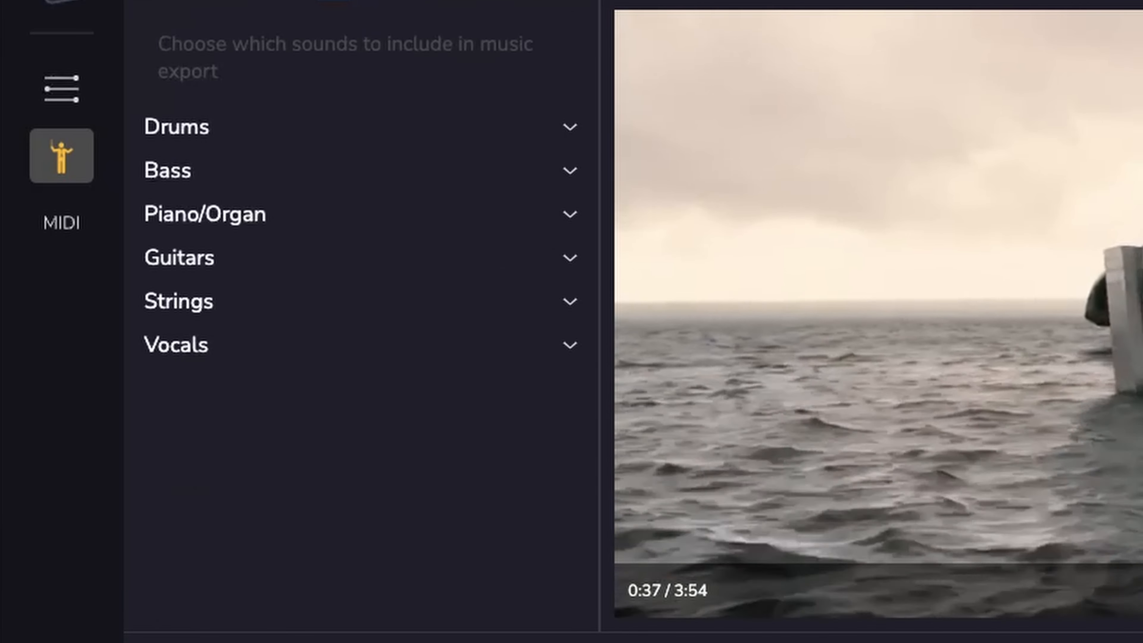
# Move the Power slider to about the middle, then reset it to its default.
pyautogui.click(58, 88)
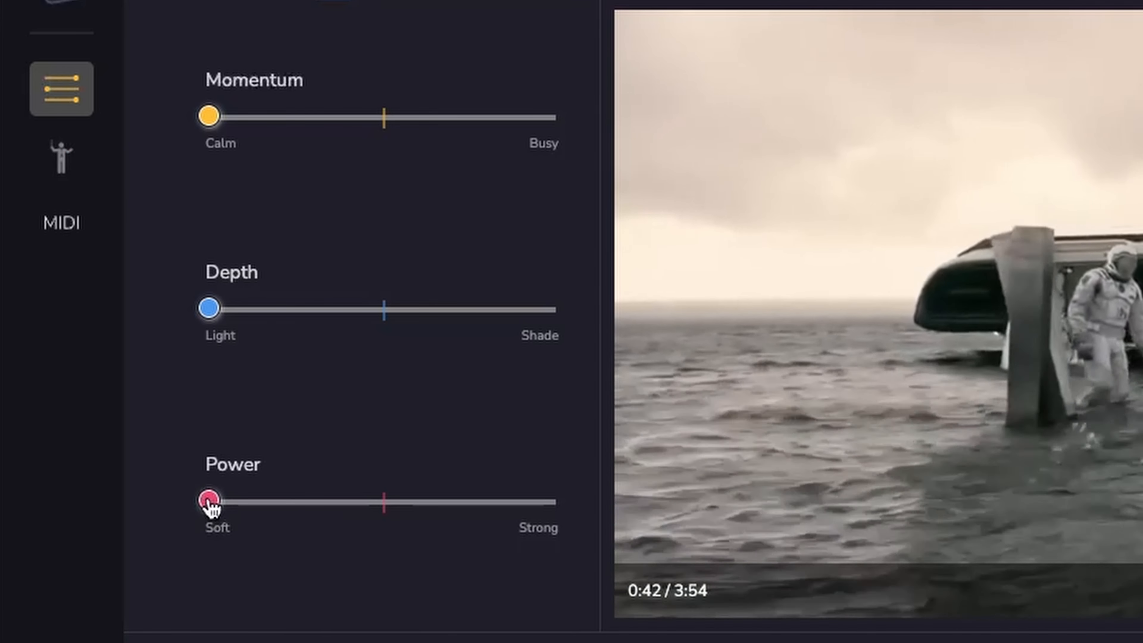
pyautogui.moveTo(209, 500); pyautogui.dragTo(352, 521)
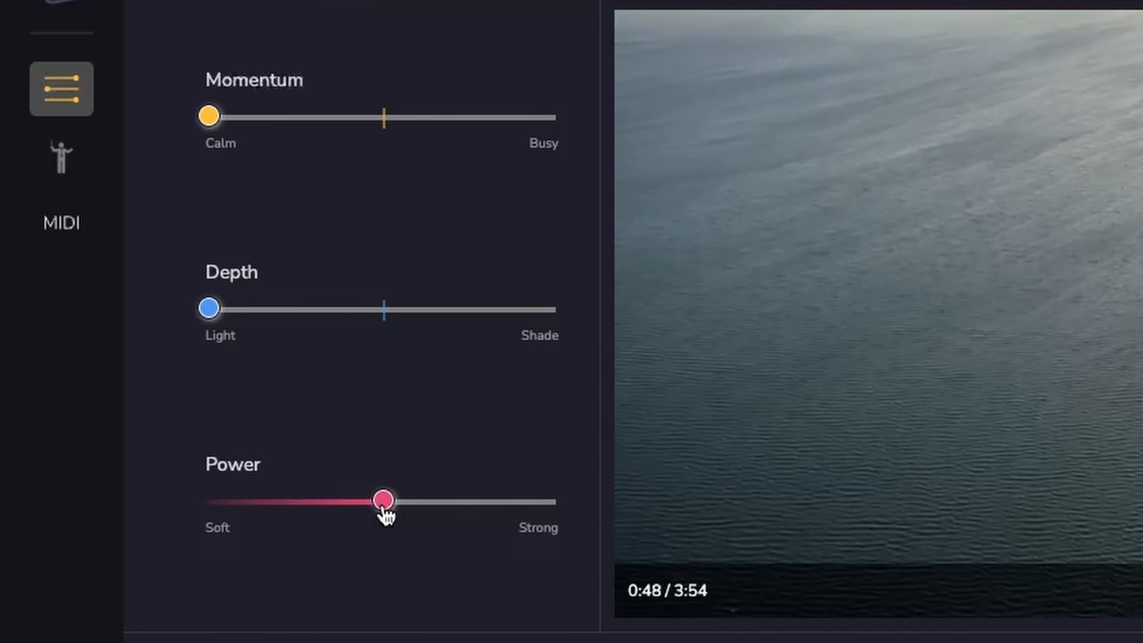
pyautogui.doubleClick(383, 507)
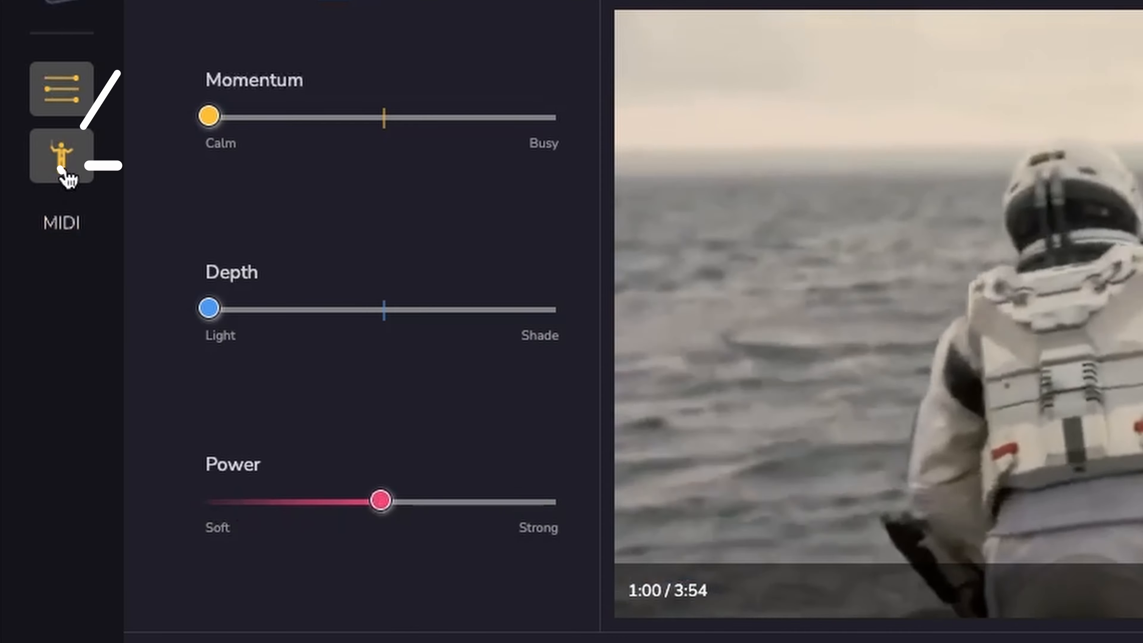
# Audition Vocals Track-5 solo and exclude it from the music export.
pyautogui.click(61, 155)
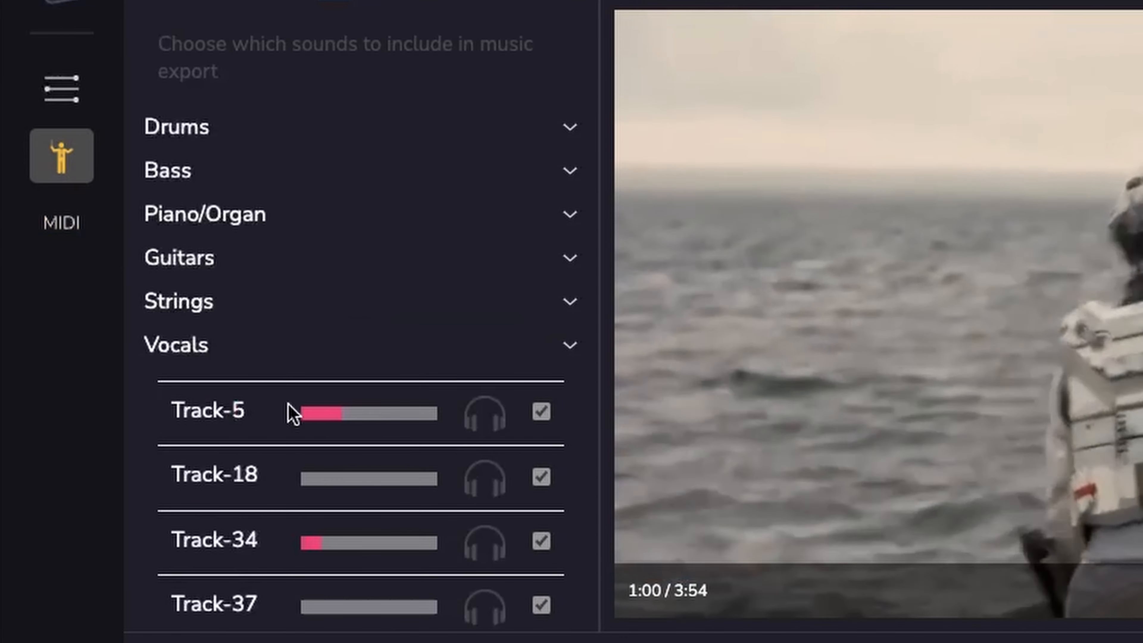
pyautogui.scroll(-1, 342, 432)
pyautogui.click(483, 383)
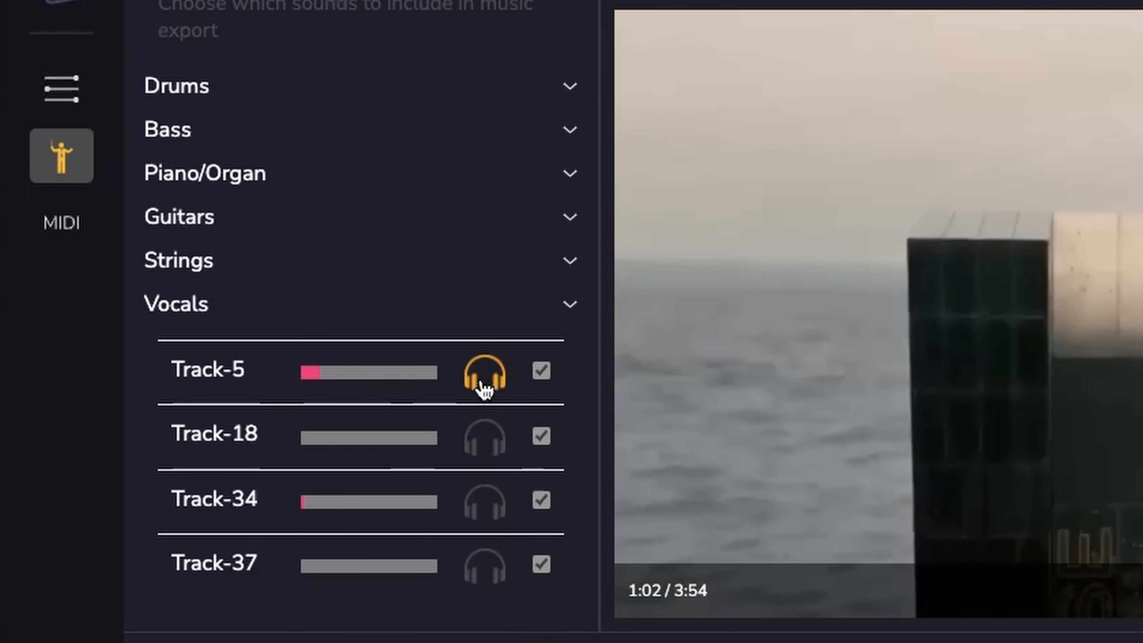
pyautogui.click(481, 382)
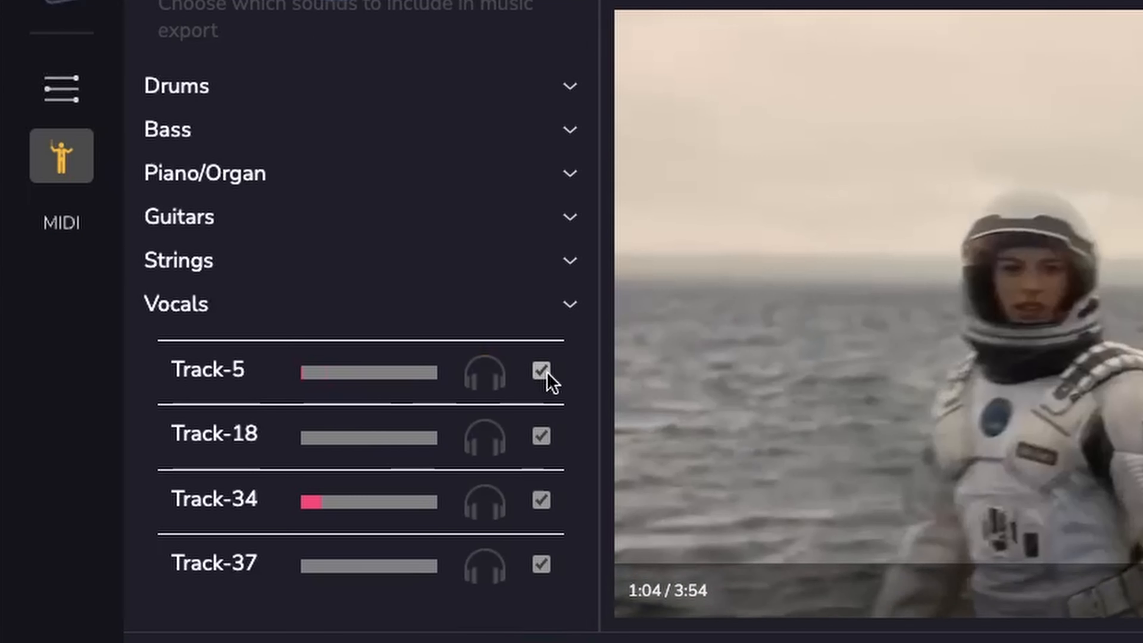
pyautogui.click(542, 372)
pyautogui.click(571, 310)
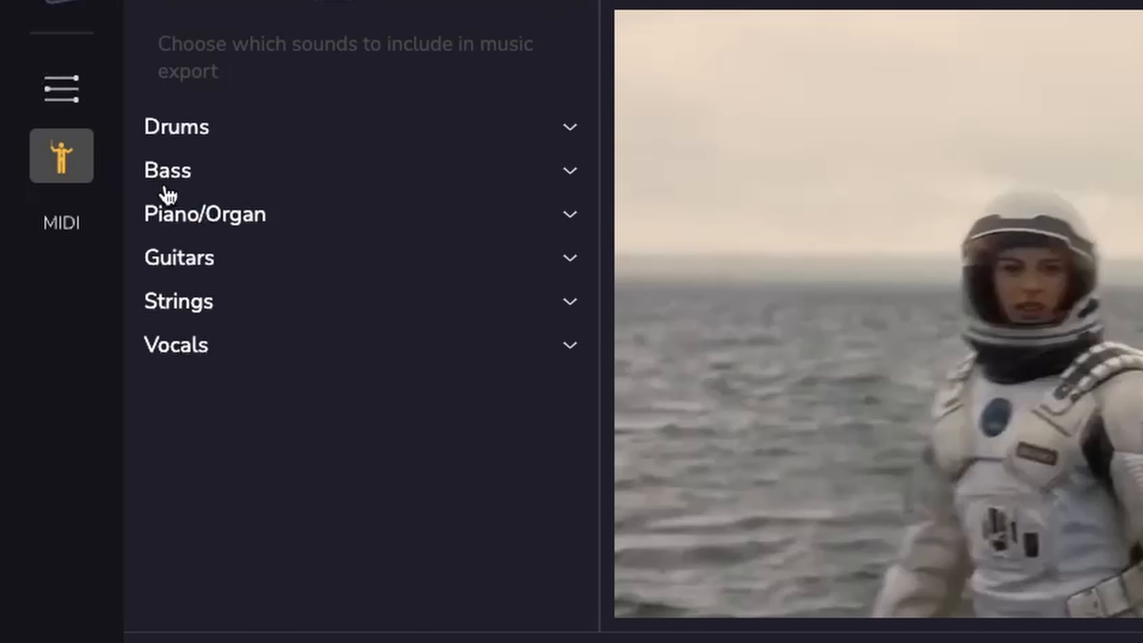
# Return to the editing view and clear the music timeline's automation using a template from the timeline's context menu.
pyautogui.click(58, 90)
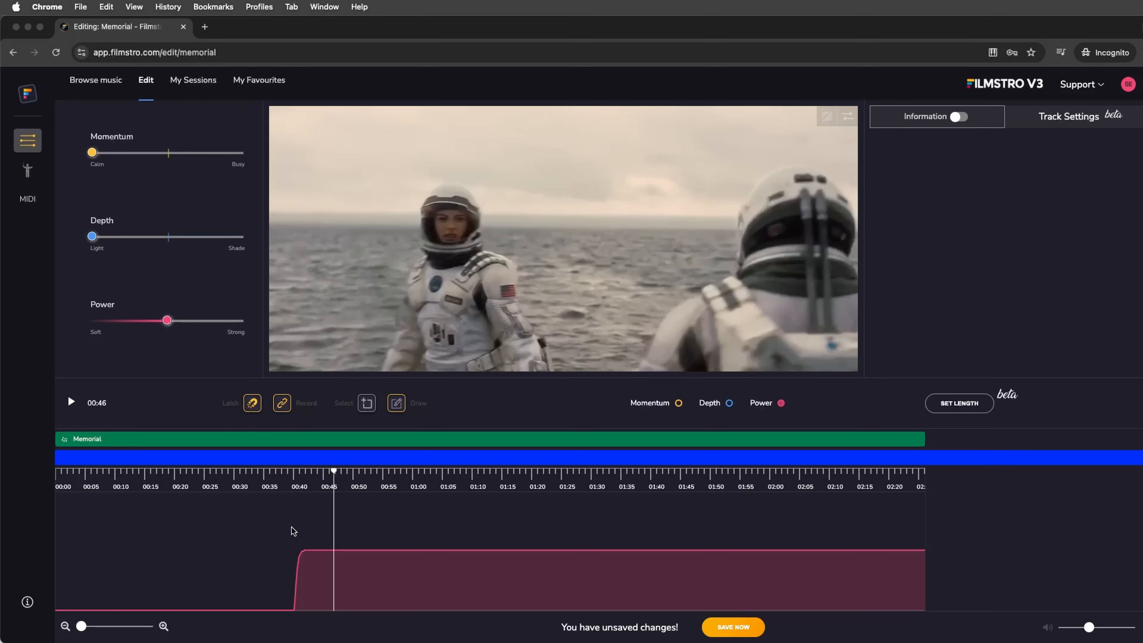
pyautogui.rightClick(293, 532)
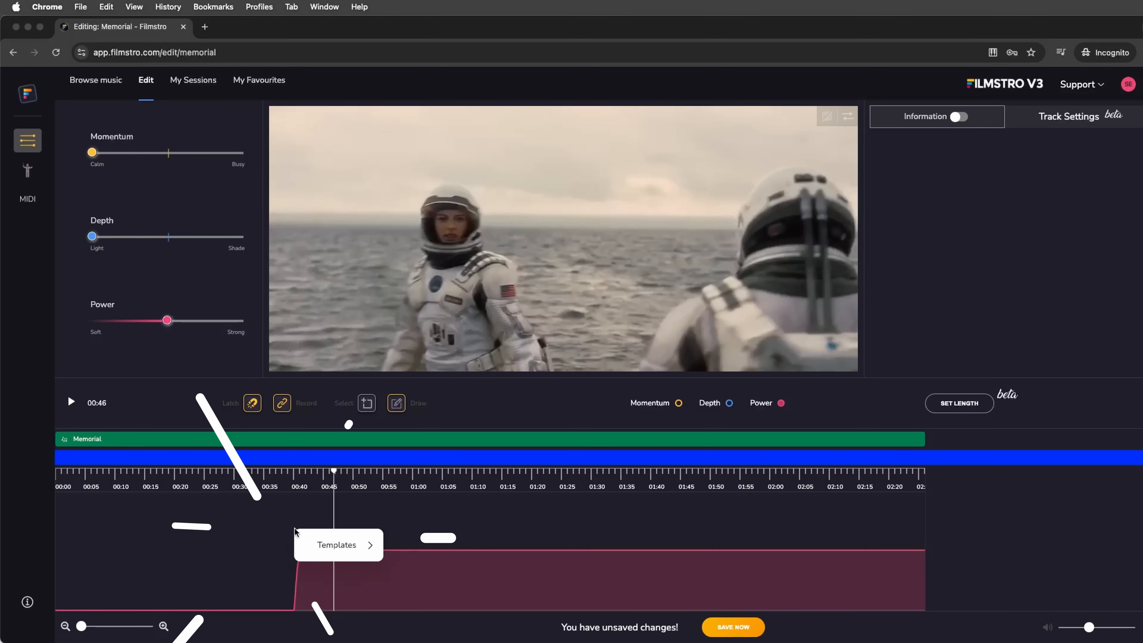
pyautogui.moveTo(366, 543)
pyautogui.click(420, 588)
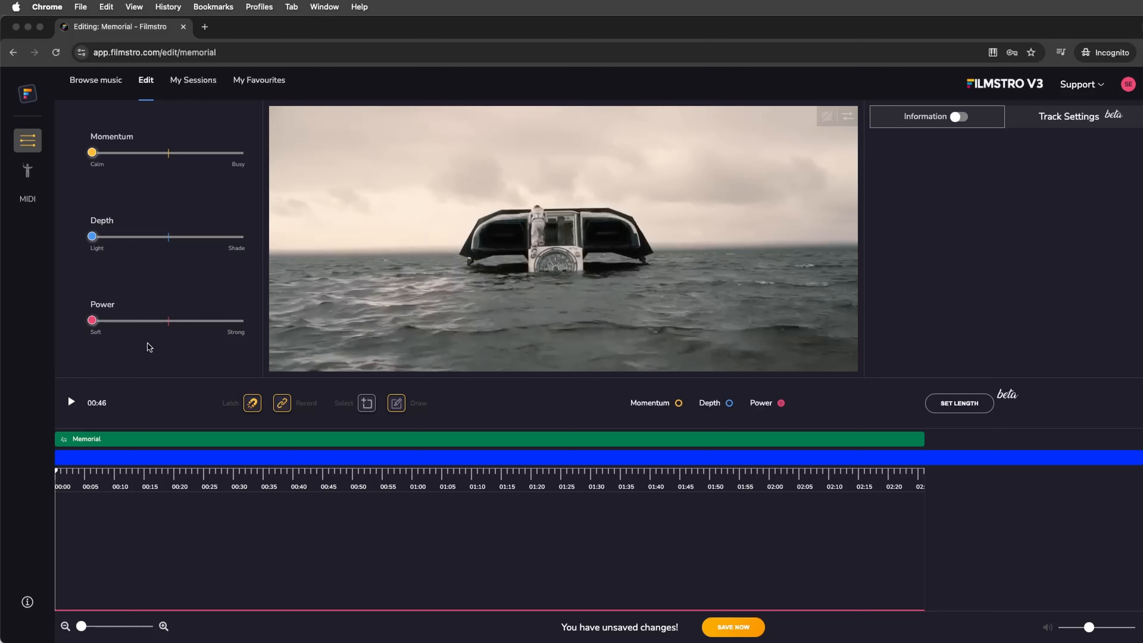
# Start playback and unmute the video's sound.
pyautogui.moveTo(540, 308)
pyautogui.press('space')
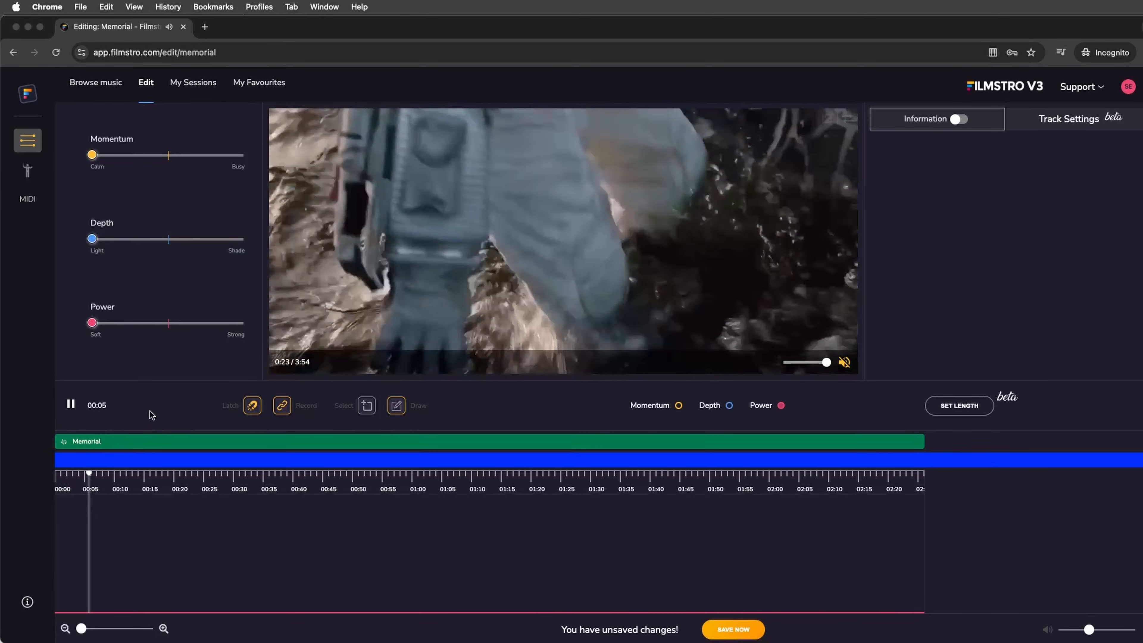
pyautogui.click(844, 362)
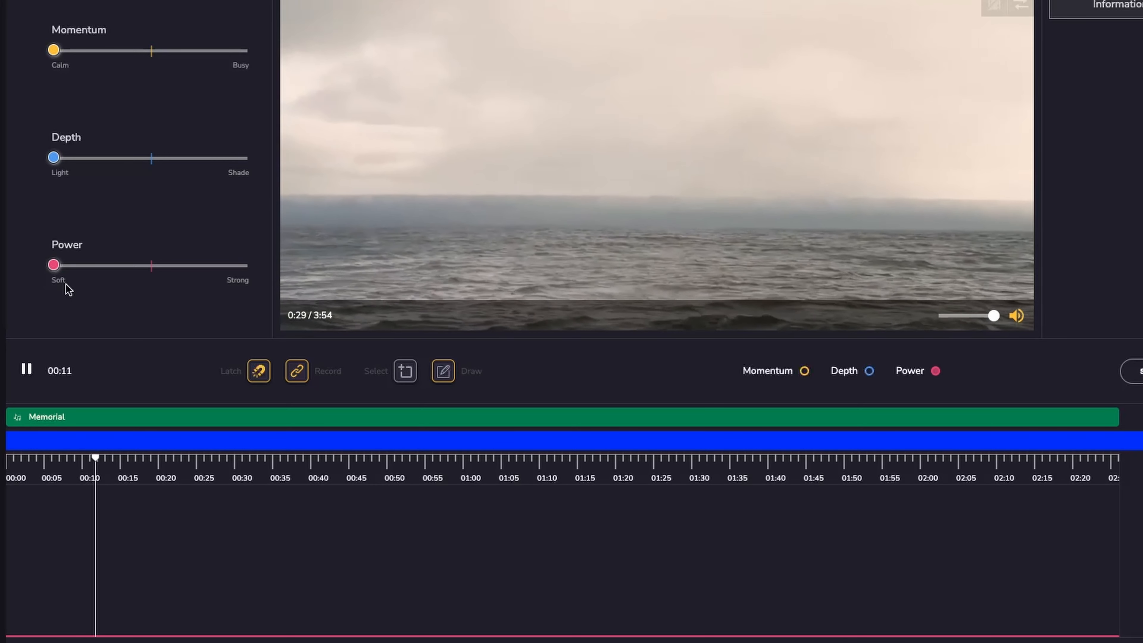
# Record Depth automation by raising the Depth slider to the middle during playback.
pyautogui.click(53, 158)
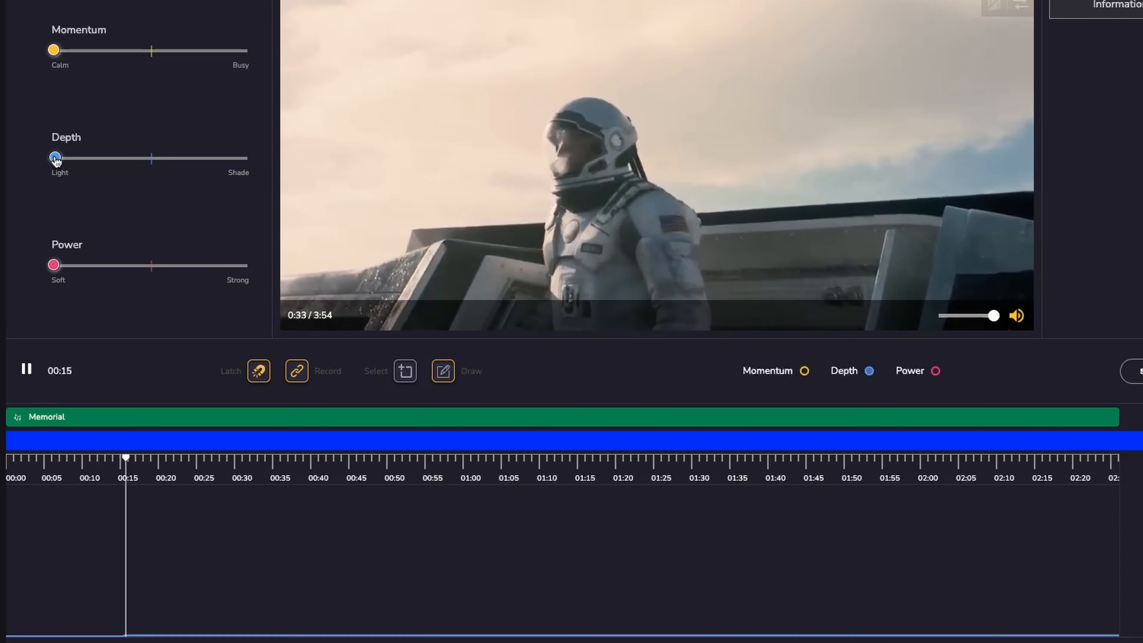
pyautogui.moveTo(55, 161); pyautogui.dragTo(153, 162)
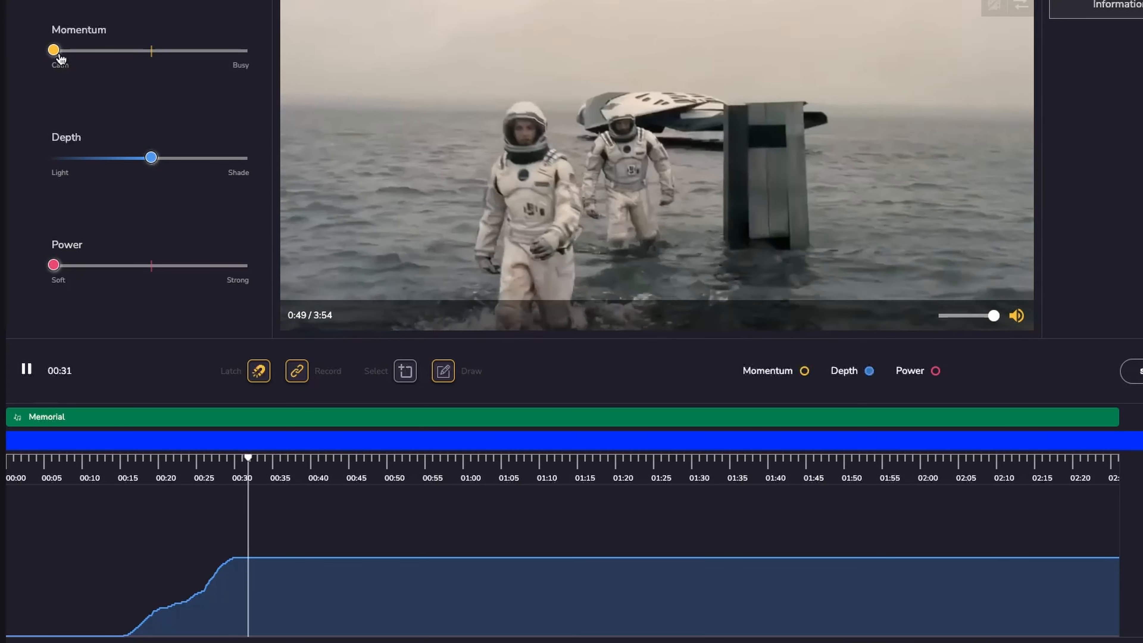
# Record Momentum rising to about the middle during playback, then stop playback.
pyautogui.moveTo(54, 50); pyautogui.dragTo(145, 64)
pyautogui.moveTo(148, 61)
pyautogui.mouseDown()
pyautogui.moveTo(218, 74)
pyautogui.moveTo(149, 72)
pyautogui.mouseUp()
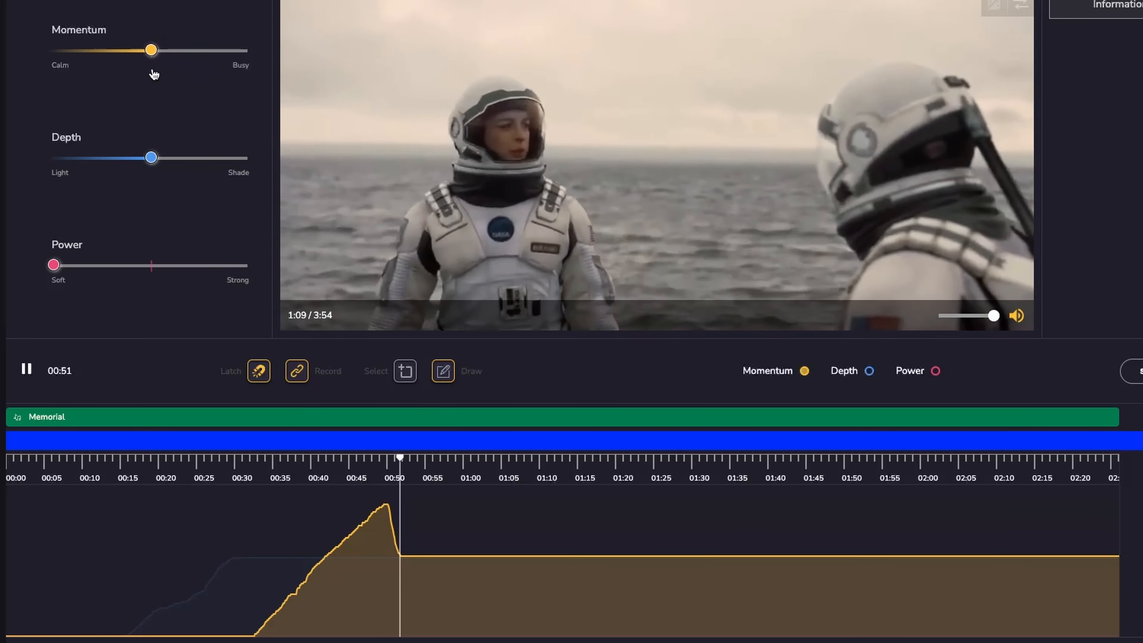
pyautogui.press('space')
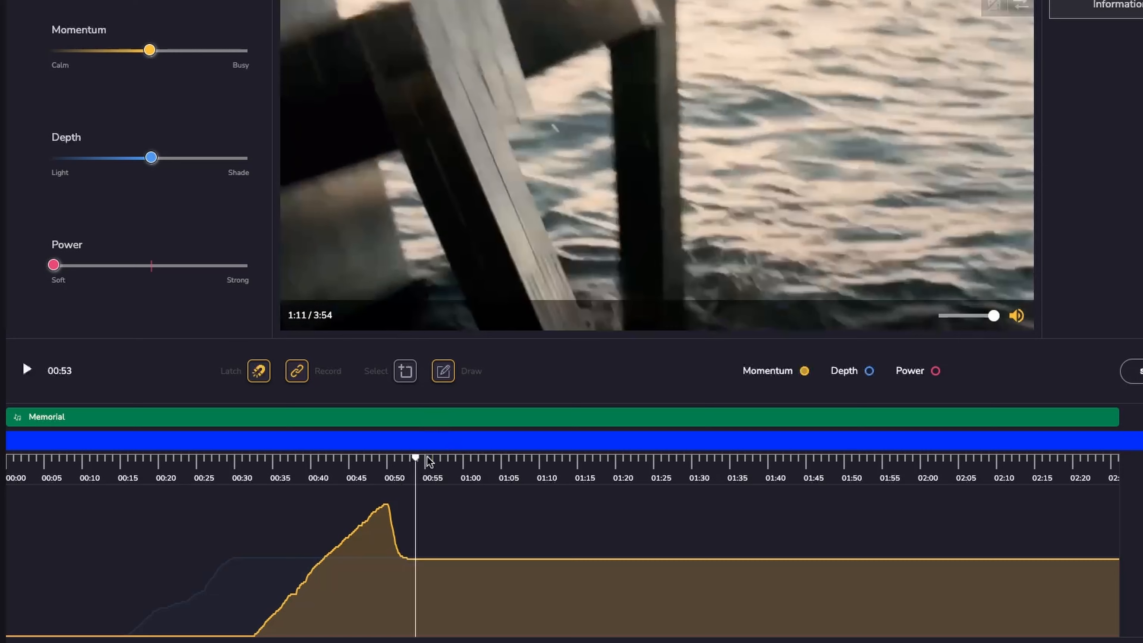
# Redraw the Momentum curve as a straight rise ending near 00:50 on the timeline.
pyautogui.click(306, 458)
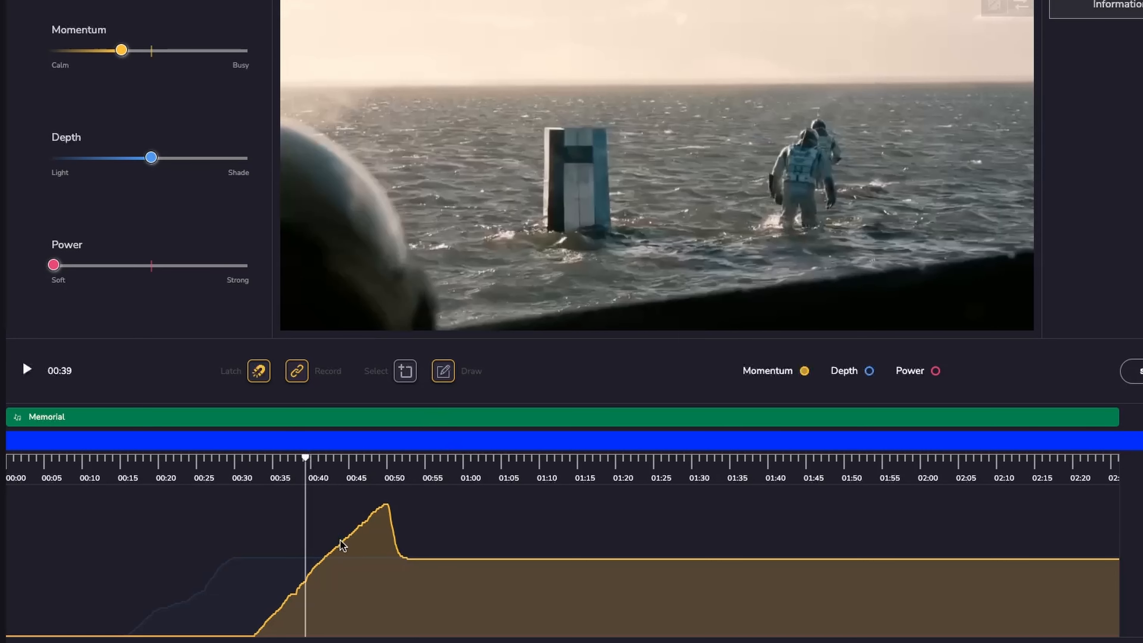
pyautogui.click(349, 457)
pyautogui.moveTo(348, 457); pyautogui.dragTo(382, 459)
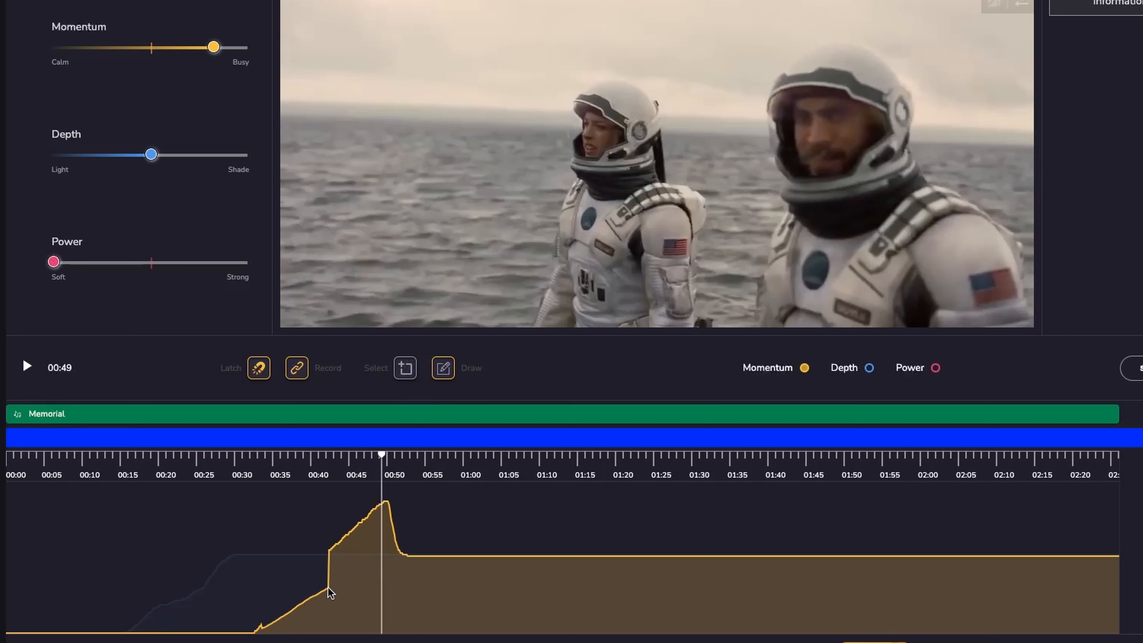
pyautogui.moveTo(328, 588); pyautogui.dragTo(399, 551)
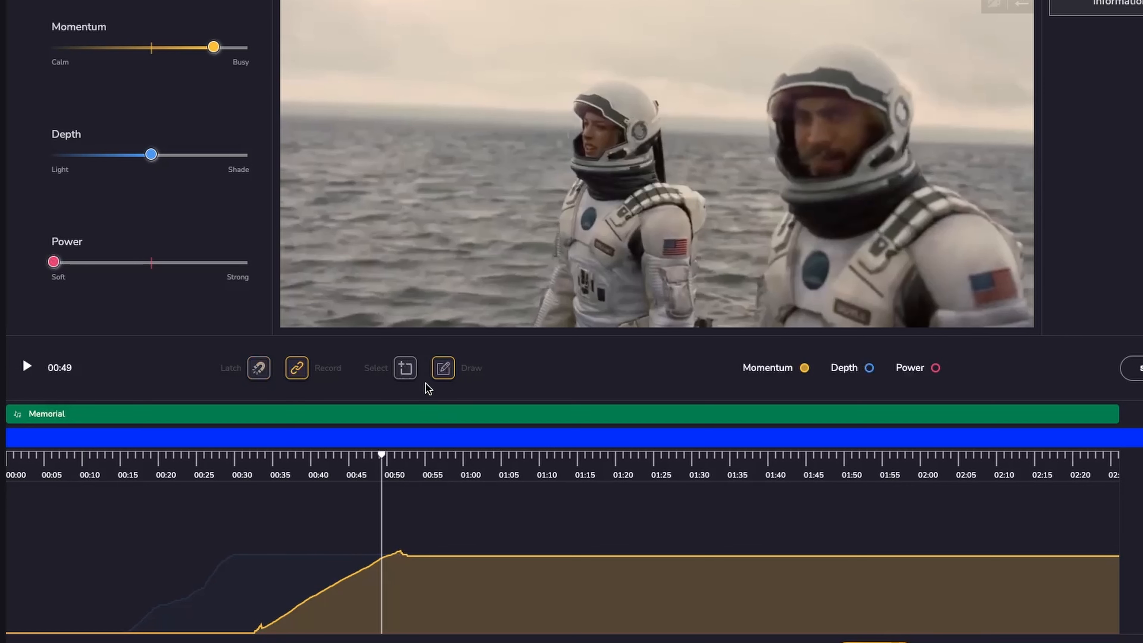
# Select the range from about 00:32 to 00:51 and apply a Linear transition to the Momentum curve.
pyautogui.moveTo(251, 500); pyautogui.dragTo(399, 501)
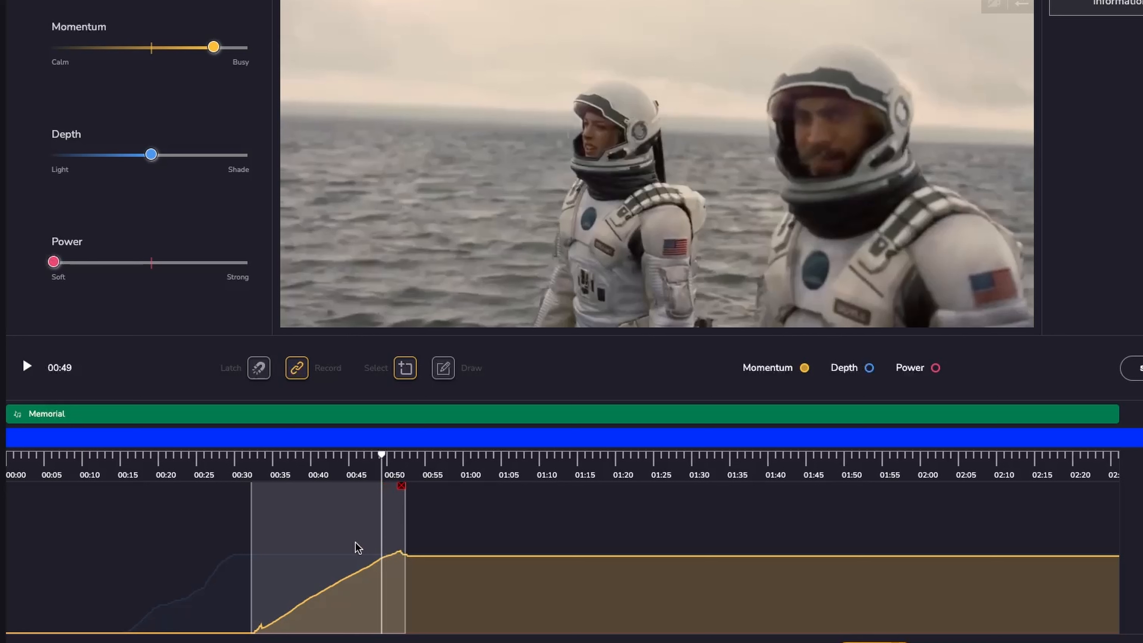
pyautogui.rightClick(328, 544)
pyautogui.moveTo(428, 581)
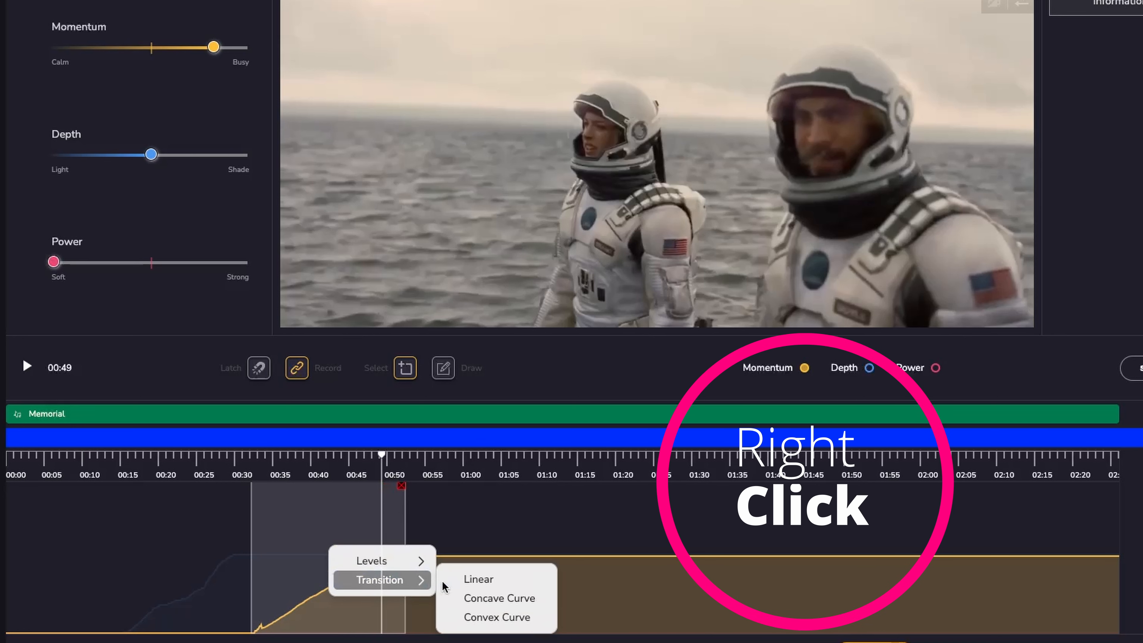
pyautogui.click(478, 583)
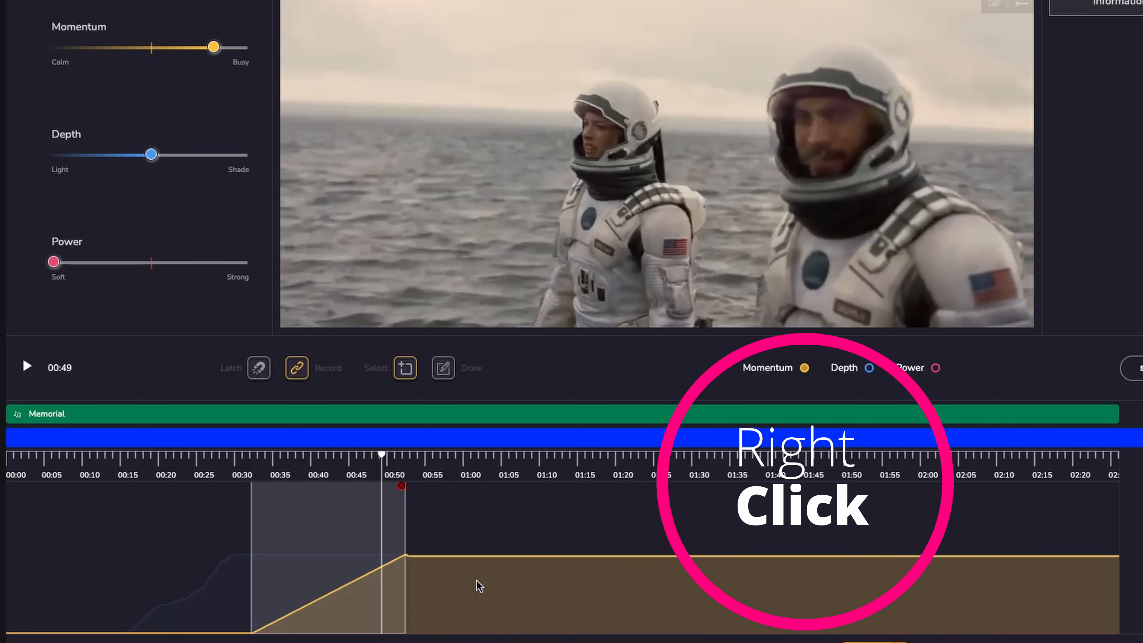
pyautogui.click(402, 489)
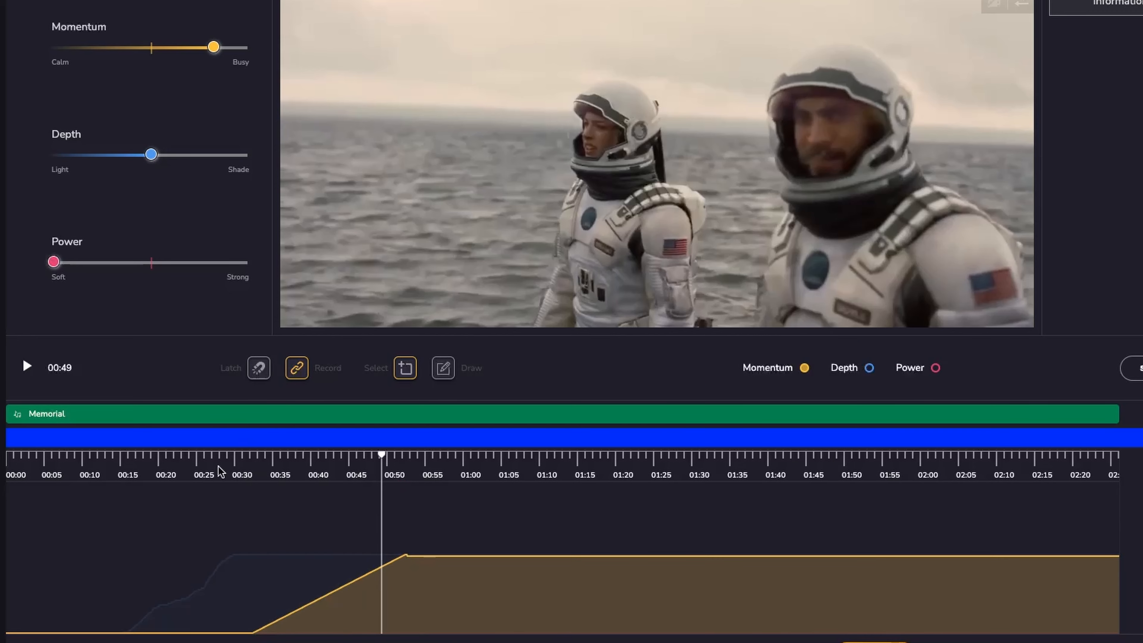
# Replay the section between about 00:15 and 00:30 to review the Momentum ramp.
pyautogui.click(243, 460)
pyautogui.press('space')
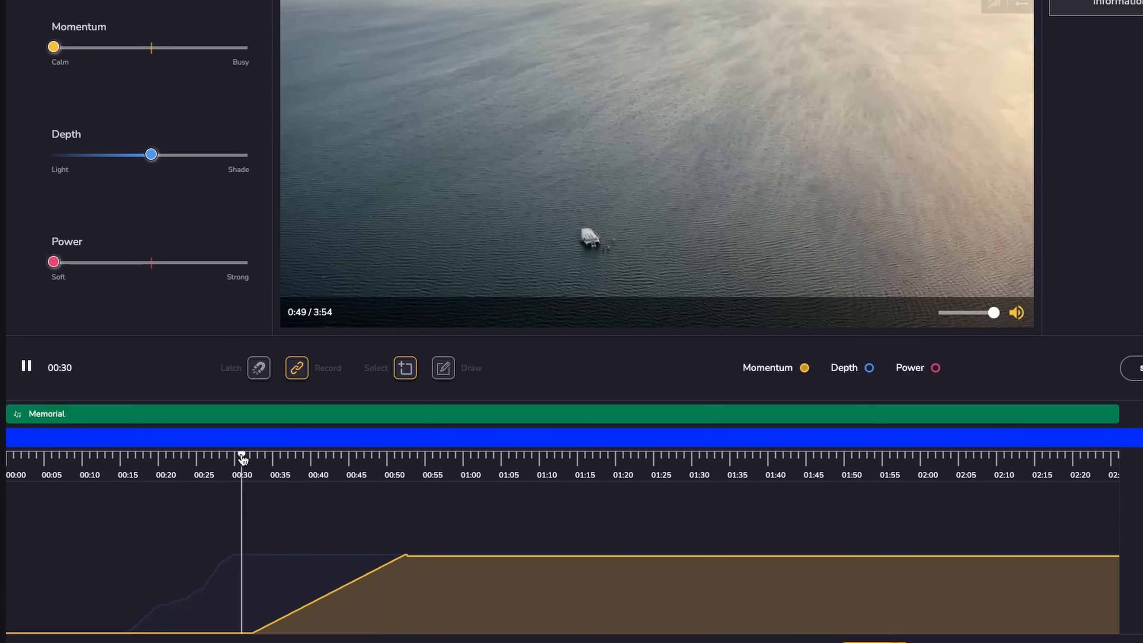
pyautogui.press('space')
pyautogui.click(154, 458)
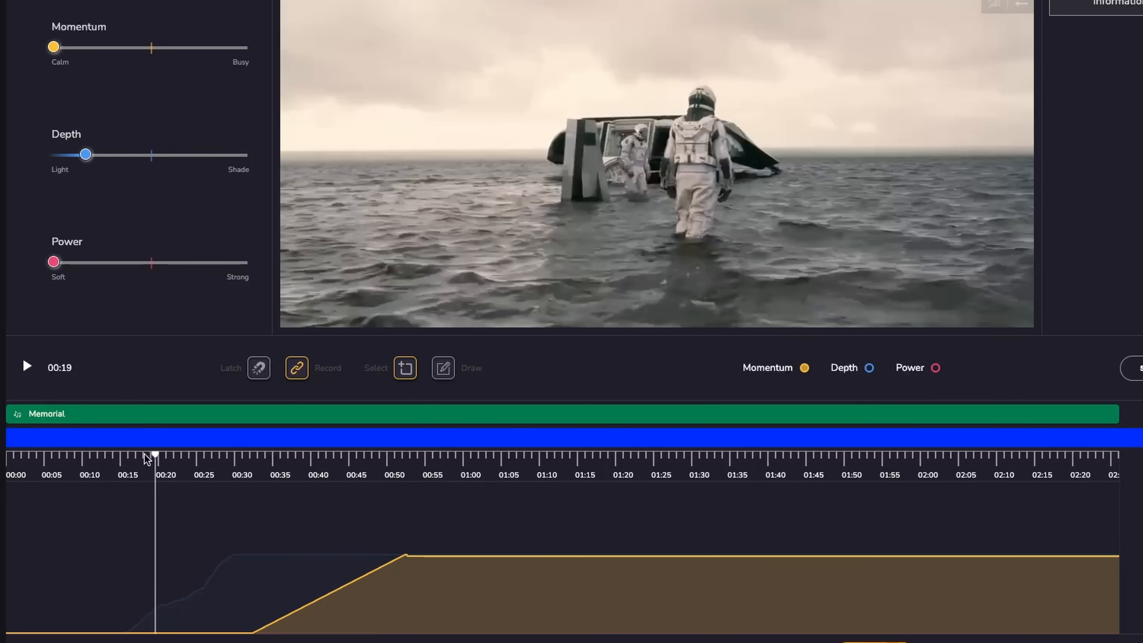
pyautogui.click(126, 458)
# Switch to the Depth curve and redraw its rise as a smooth curve from about 00:20 to 00:30.
pyautogui.click(869, 369)
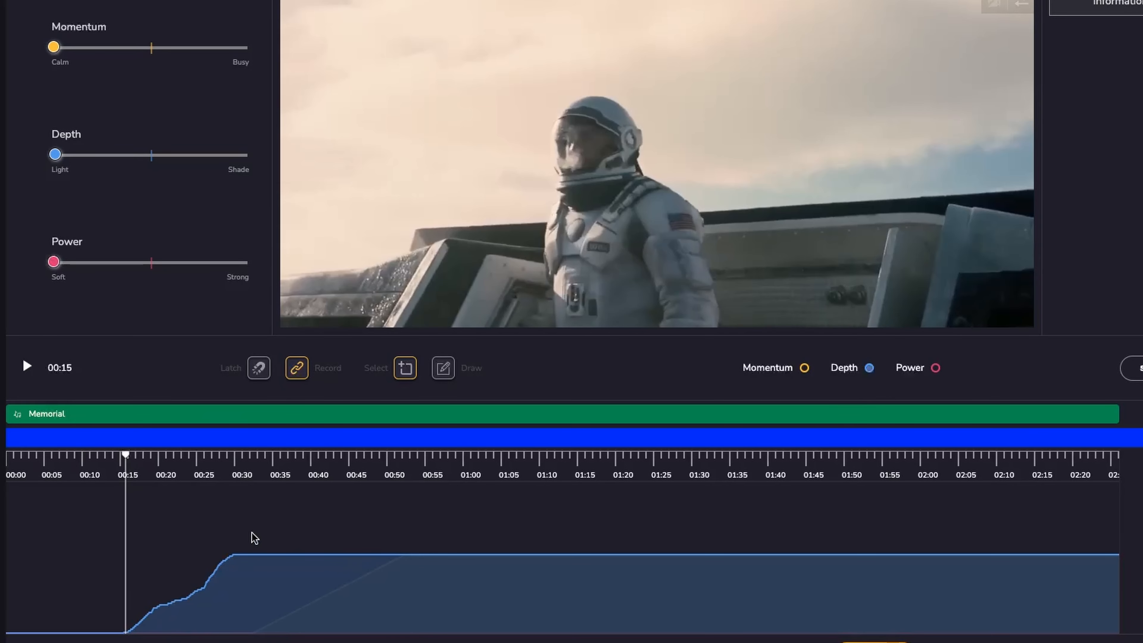
pyautogui.press('space')
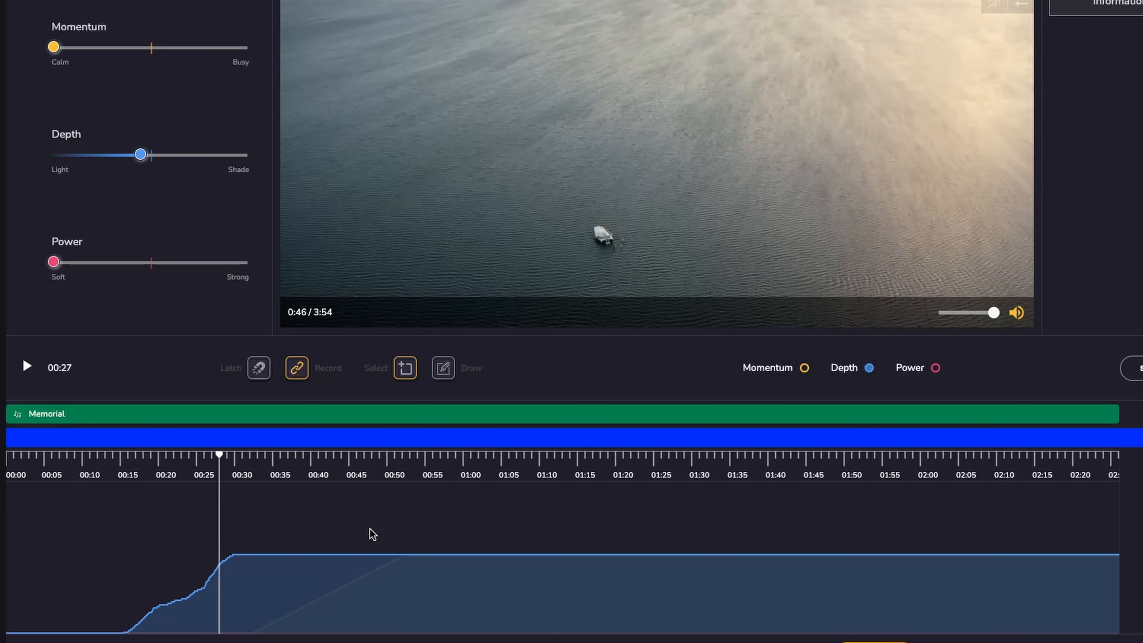
pyautogui.click(167, 456)
pyautogui.moveTo(169, 457); pyautogui.dragTo(198, 456)
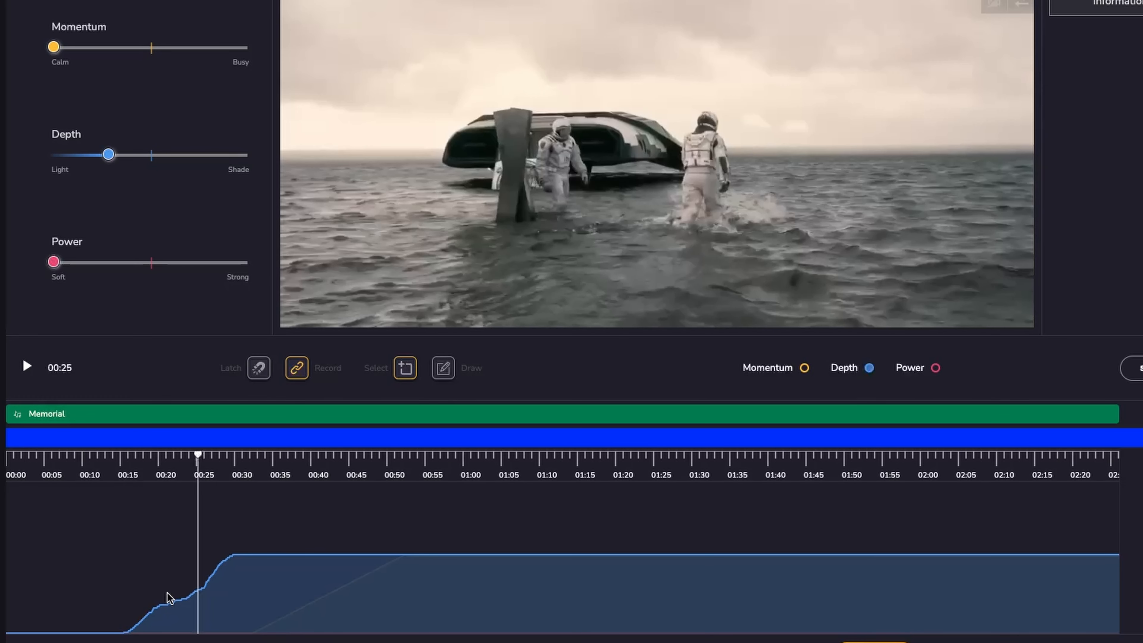
pyautogui.click(444, 368)
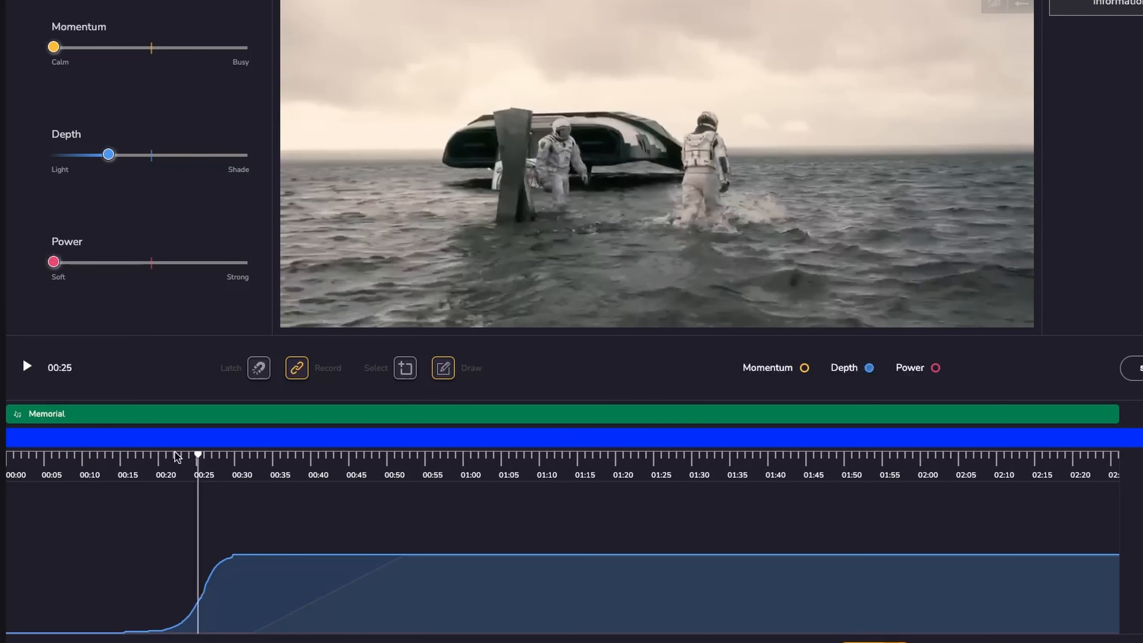
# Play from about 00:25 and record a brief Momentum rise to Busy around 01:01 to 01:10.
pyautogui.press('space')
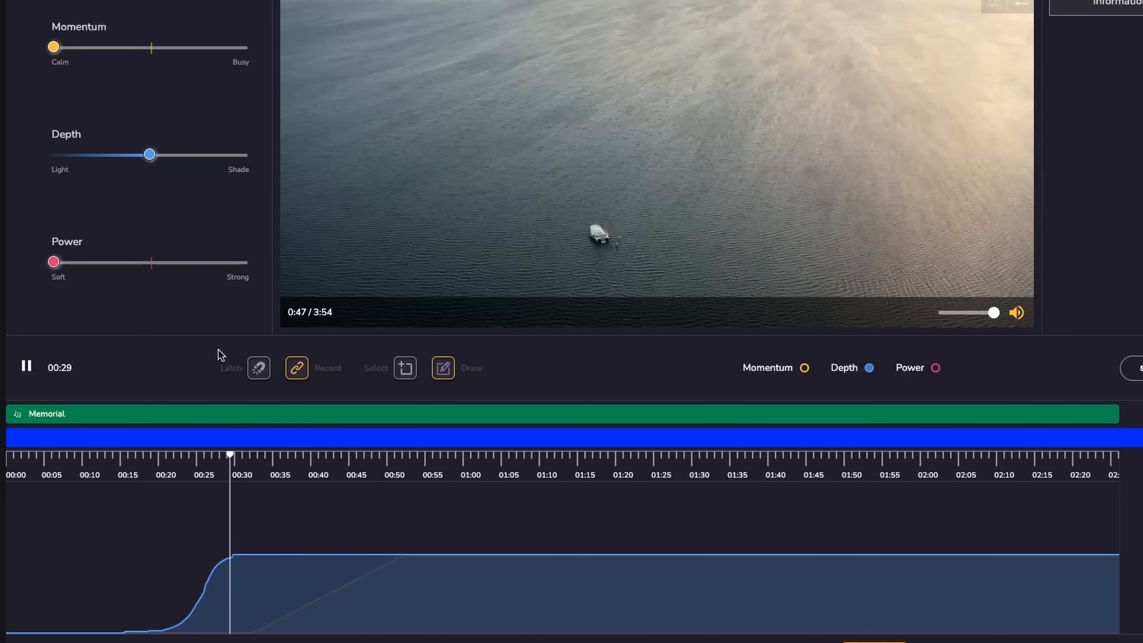
pyautogui.click(804, 368)
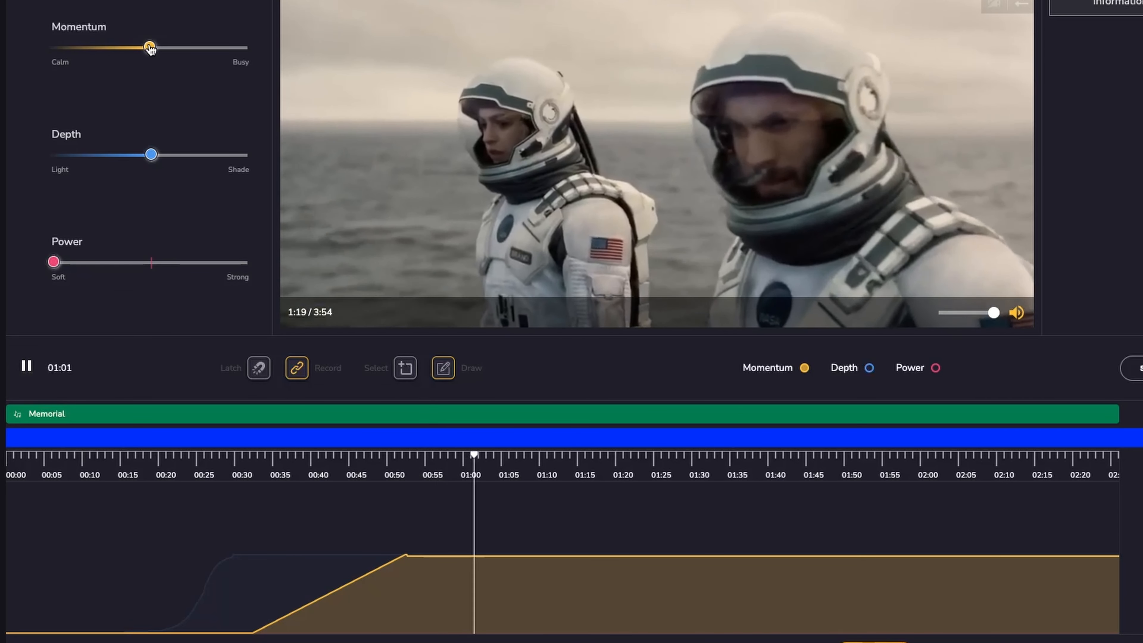
pyautogui.moveTo(150, 48); pyautogui.dragTo(248, 67)
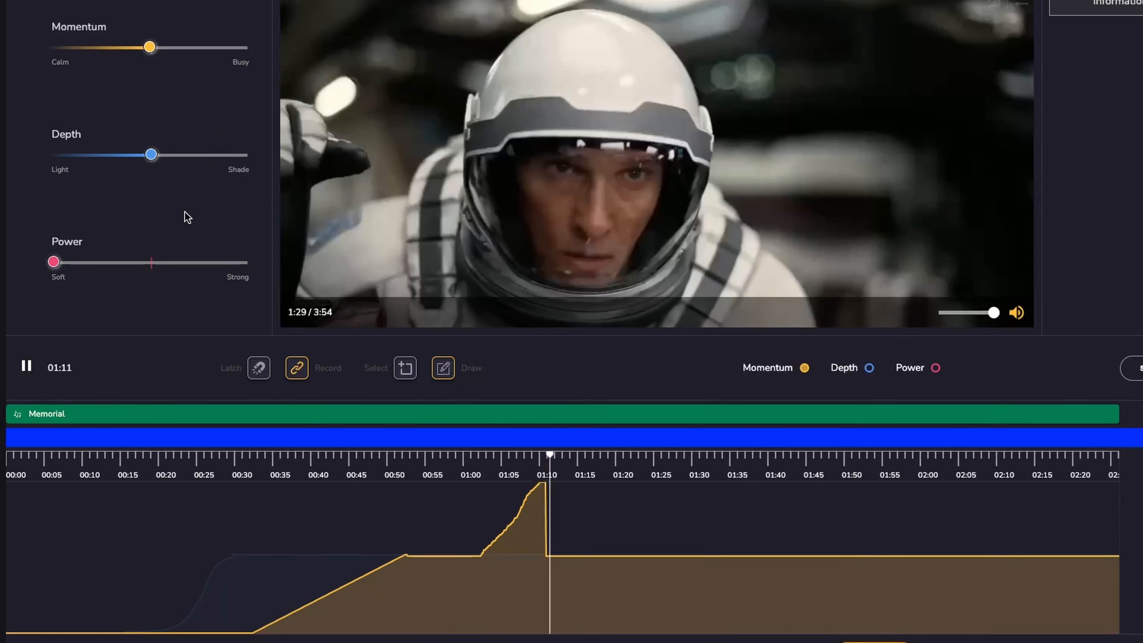
pyautogui.press('space')
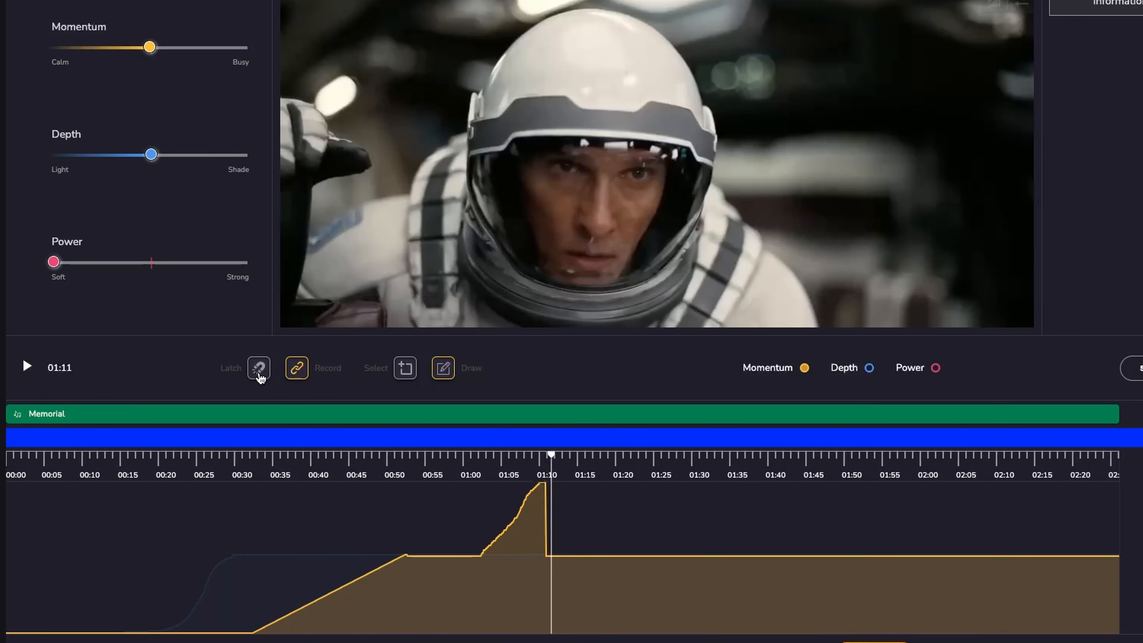
# Enable Latch and re-record Momentum rising to Busy from about 01:01, holding it there.
pyautogui.click(258, 372)
pyautogui.click(475, 456)
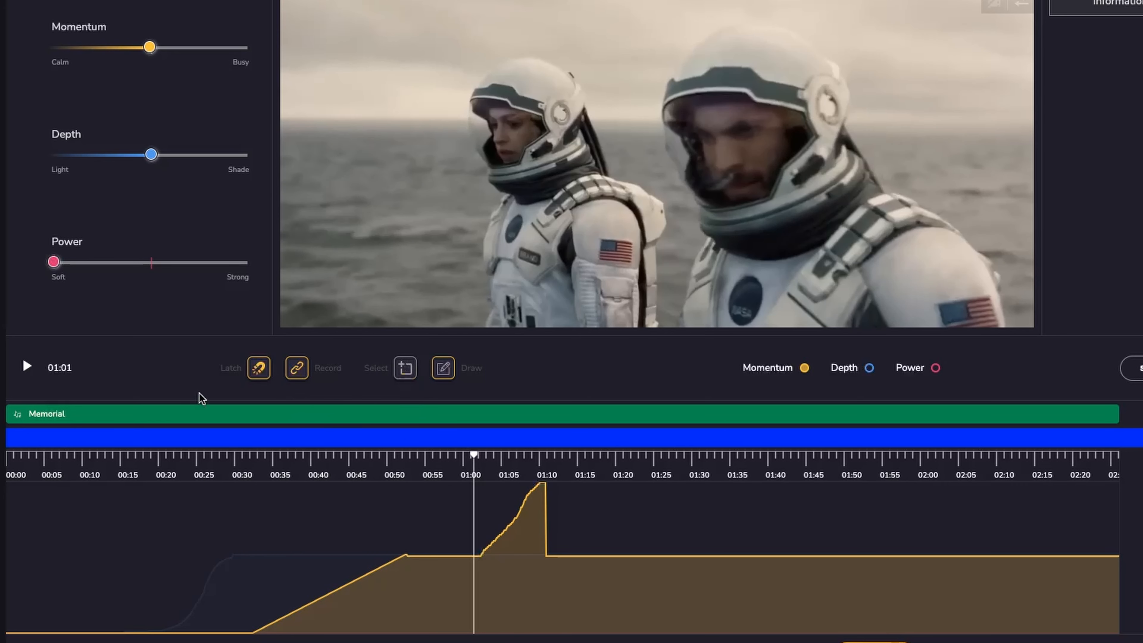
pyautogui.press('space')
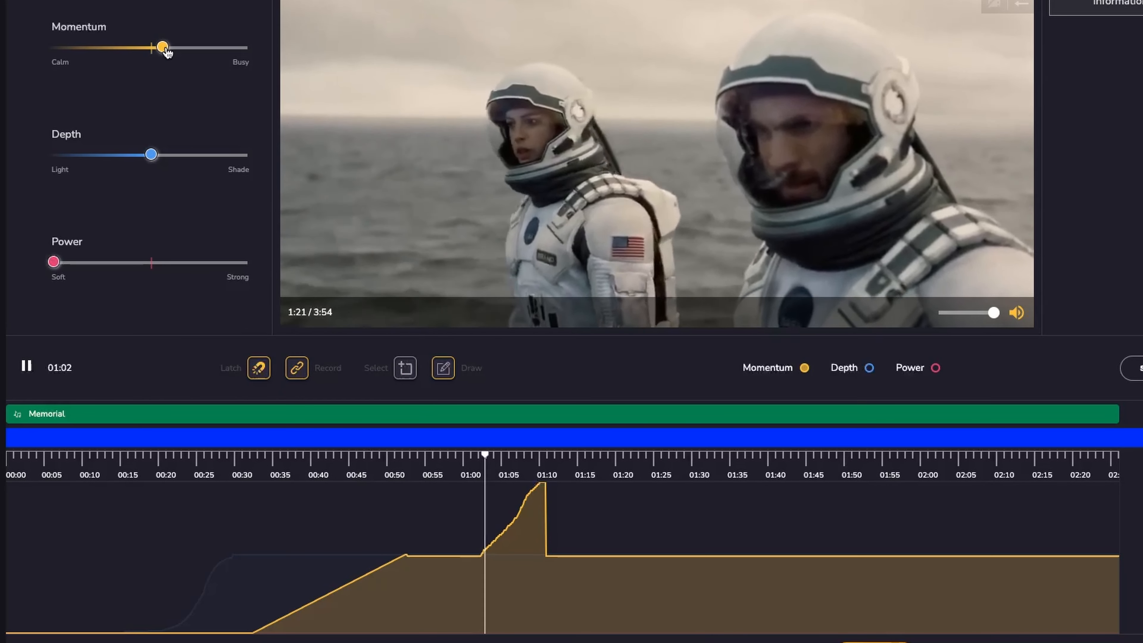
pyautogui.moveTo(164, 47); pyautogui.dragTo(262, 69)
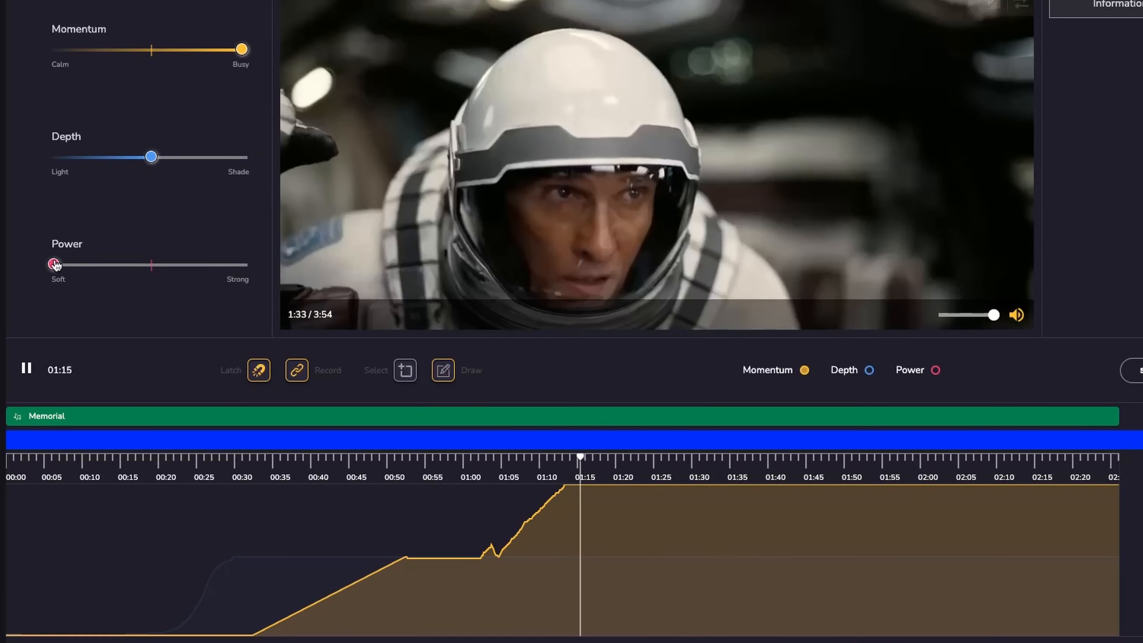
# Record Power rising to the middle between about 01:15 and 01:38 during playback.
pyautogui.click(54, 265)
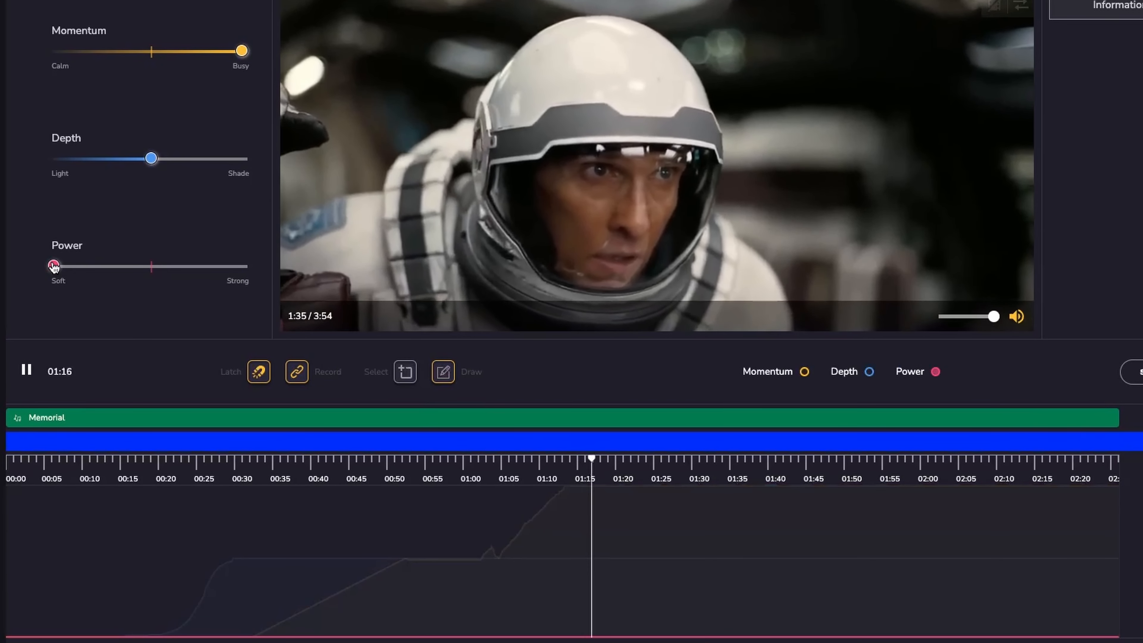
pyautogui.moveTo(55, 266); pyautogui.dragTo(163, 275)
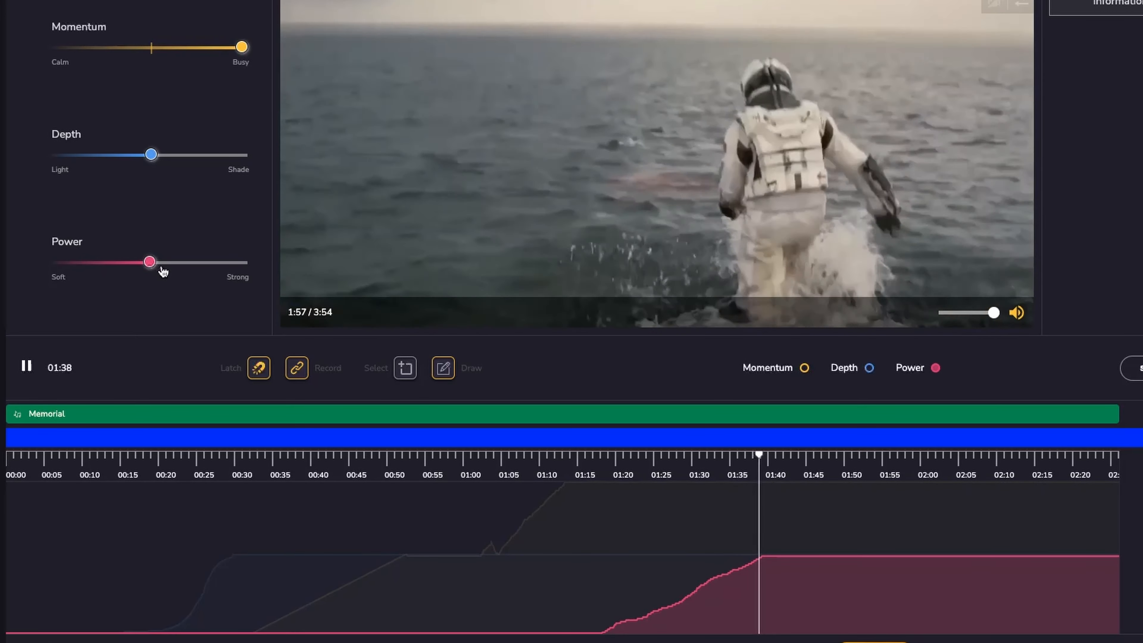
# Play back the section from about 01:15 to review the Power automation.
pyautogui.click(572, 463)
pyautogui.press('space')
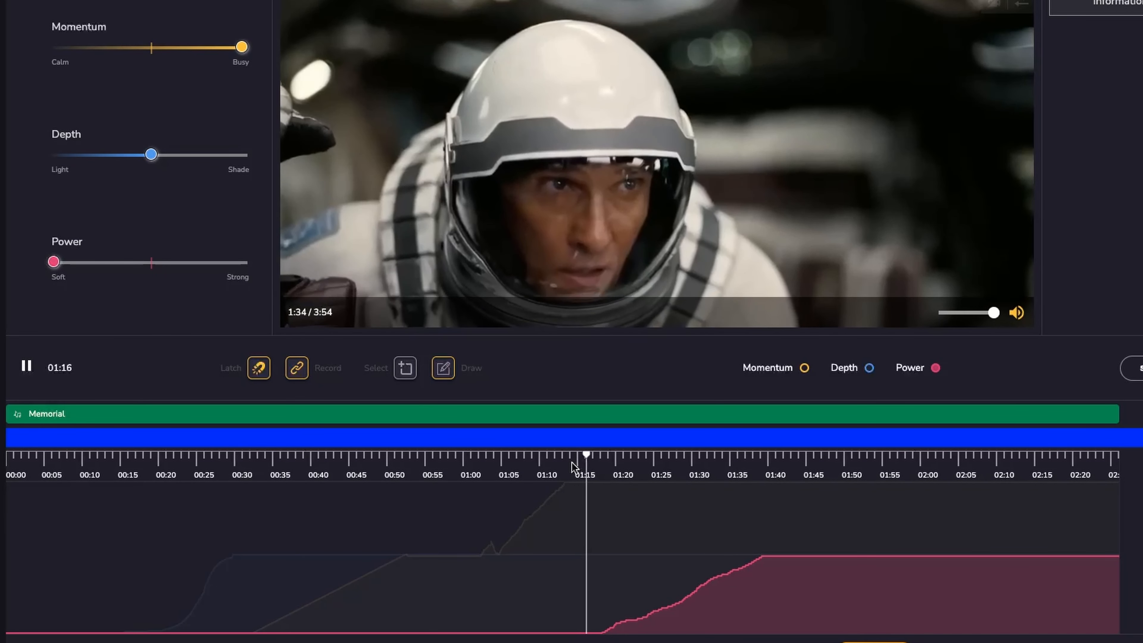
pyautogui.press('space')
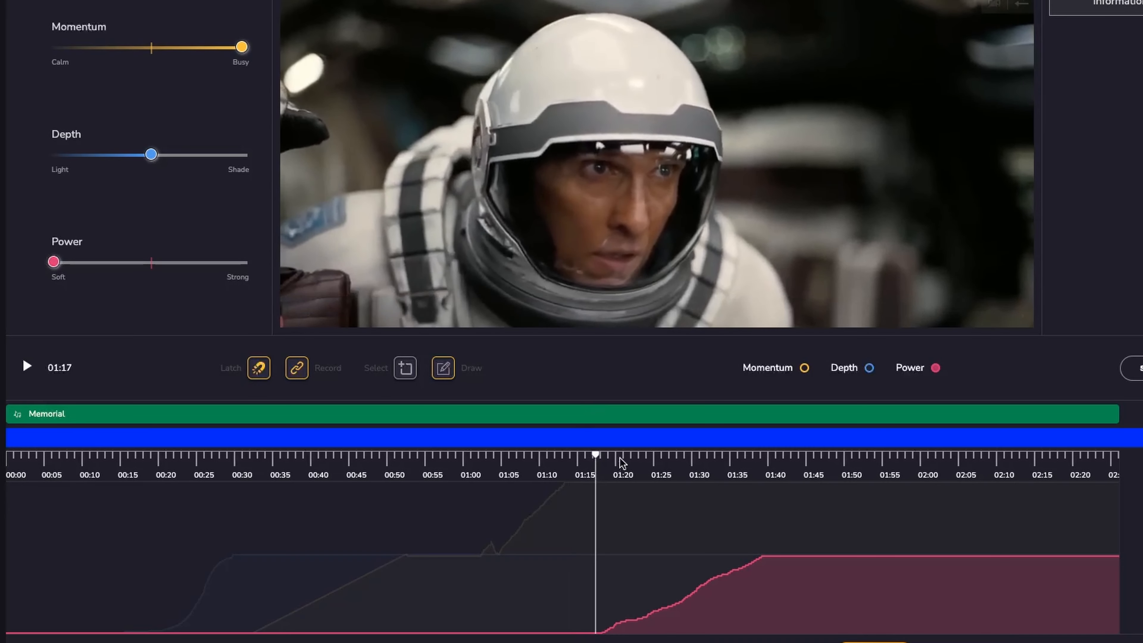
pyautogui.press('space')
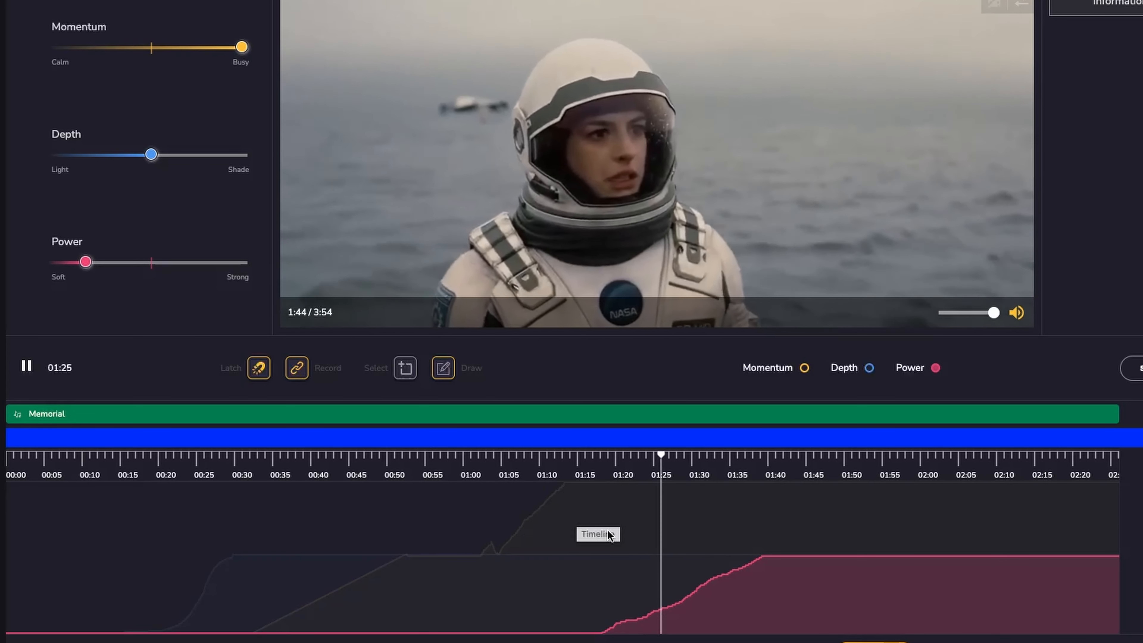
pyautogui.press('space')
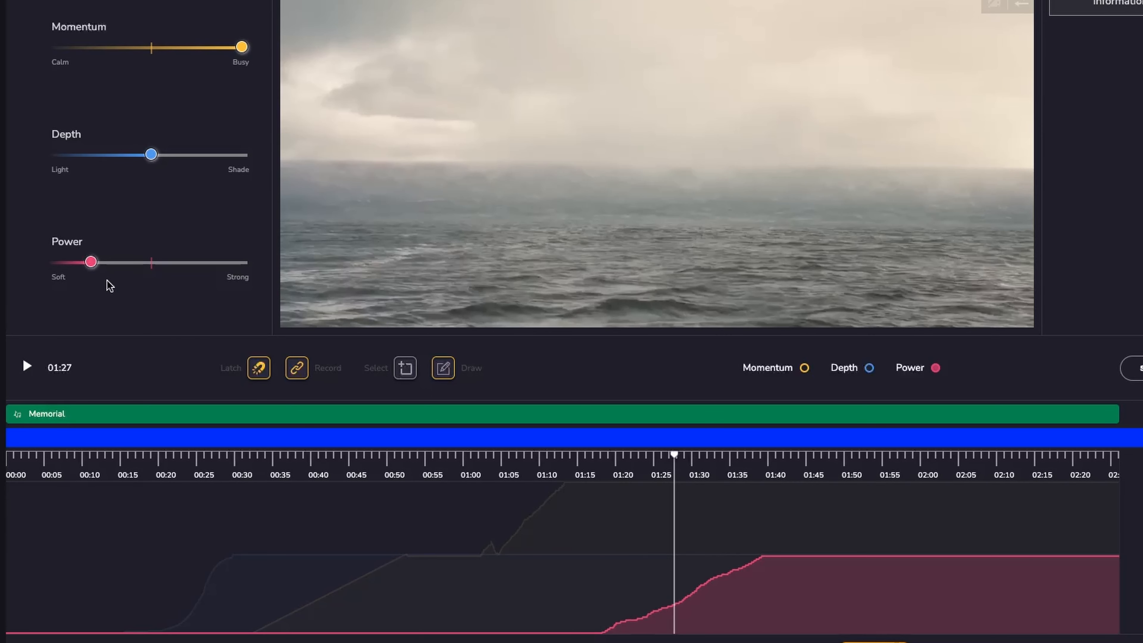
pyautogui.press('space')
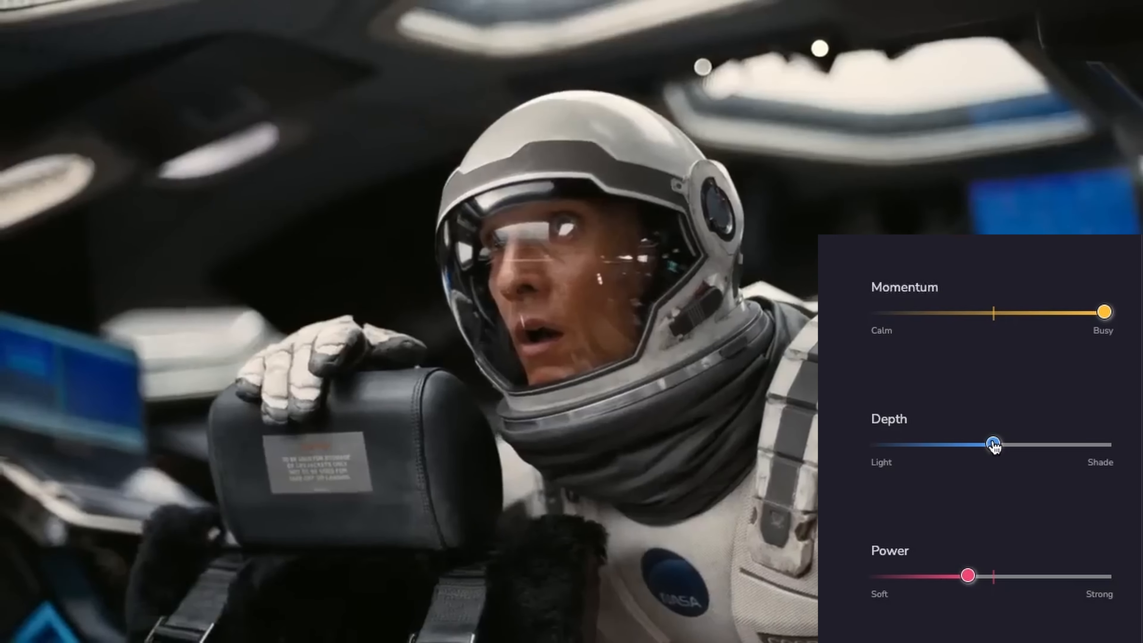
# Record Depth rising to Shade and Power rising to Strong during playback.
pyautogui.moveTo(994, 445); pyautogui.dragTo(1103, 446)
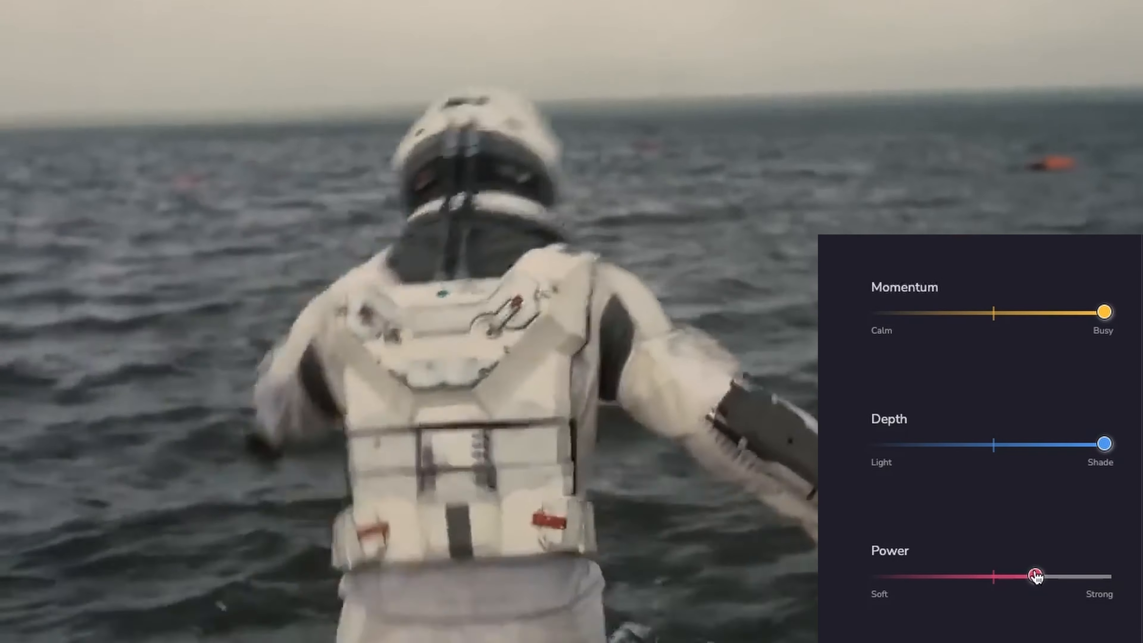
pyautogui.moveTo(1035, 576); pyautogui.dragTo(1118, 580)
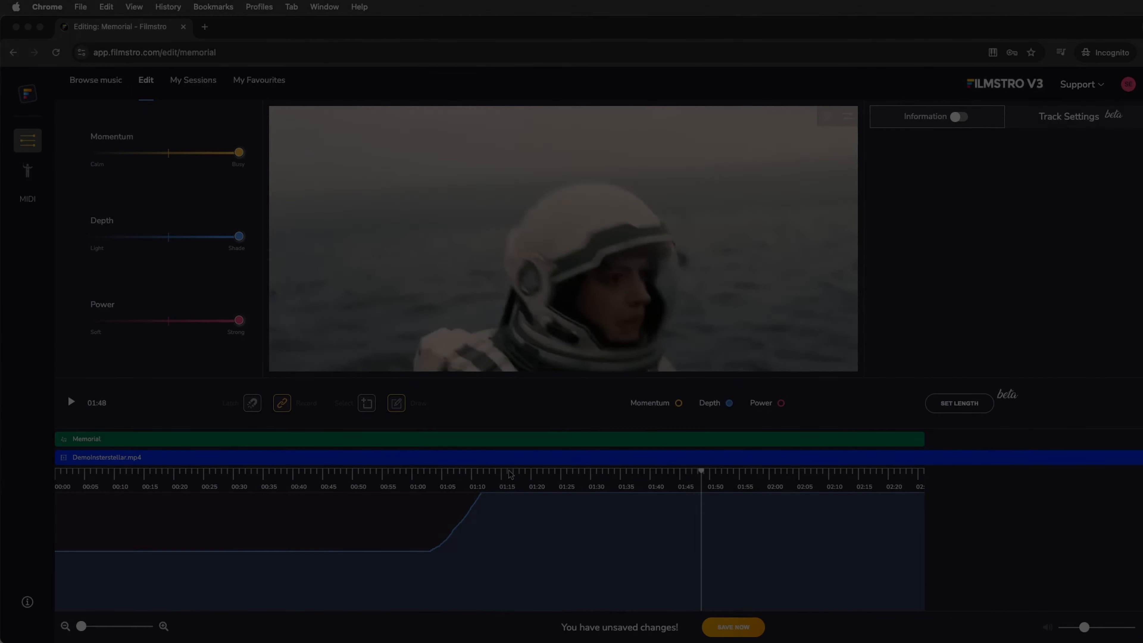
# Move the playhead back to about 00:19 and remove the DemoInterstellar video from the project.
pyautogui.moveTo(509, 471); pyautogui.dragTo(135, 473)
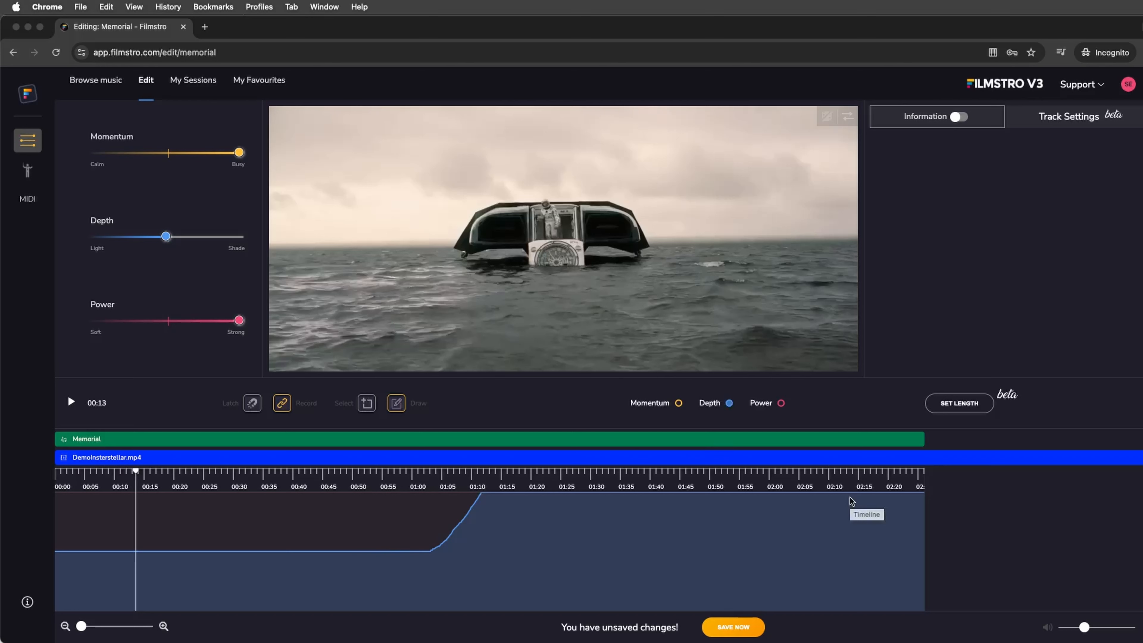
pyautogui.click(171, 471)
pyautogui.click(827, 117)
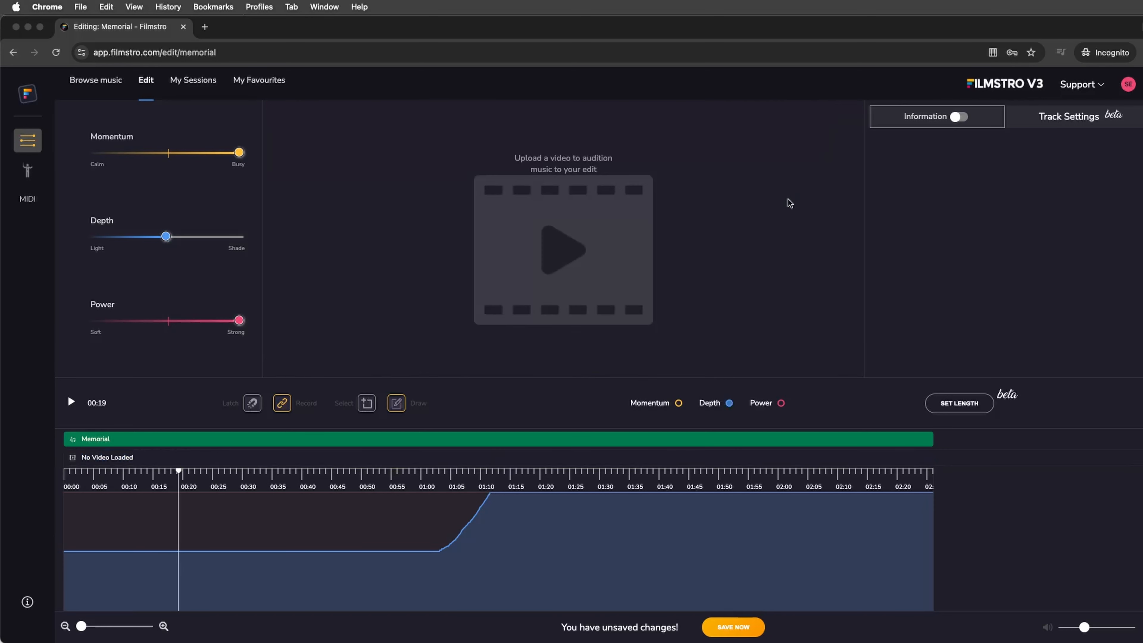
# Clear all recorded automation from the timeline and return the playhead to the start.
pyautogui.rightClick(205, 539)
pyautogui.moveTo(258, 554)
pyautogui.click(331, 594)
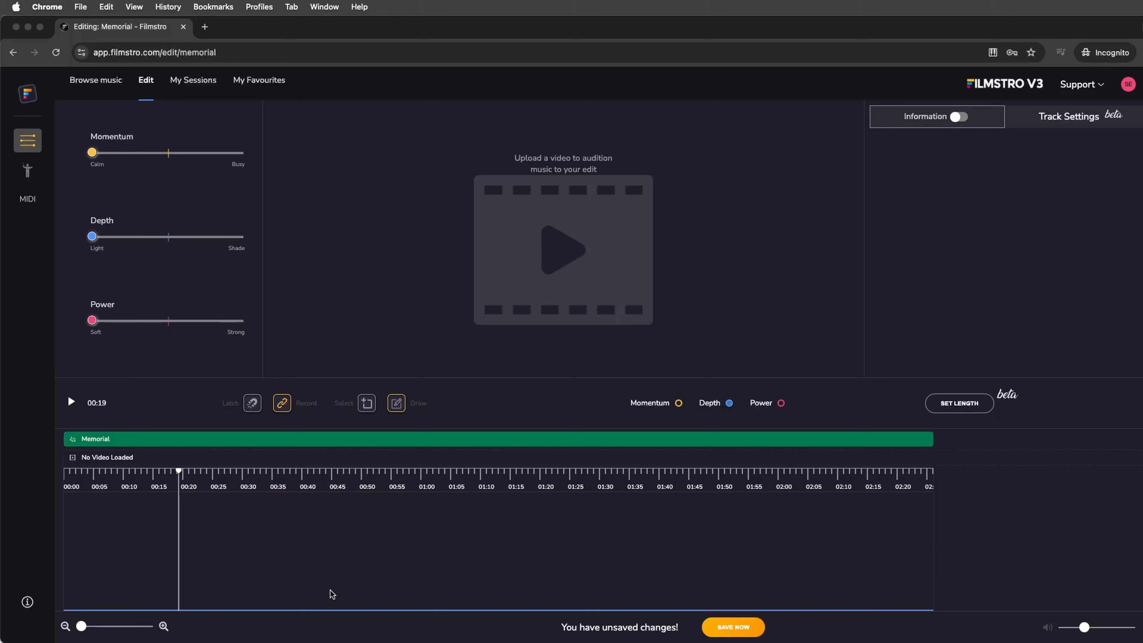
pyautogui.press('Return')
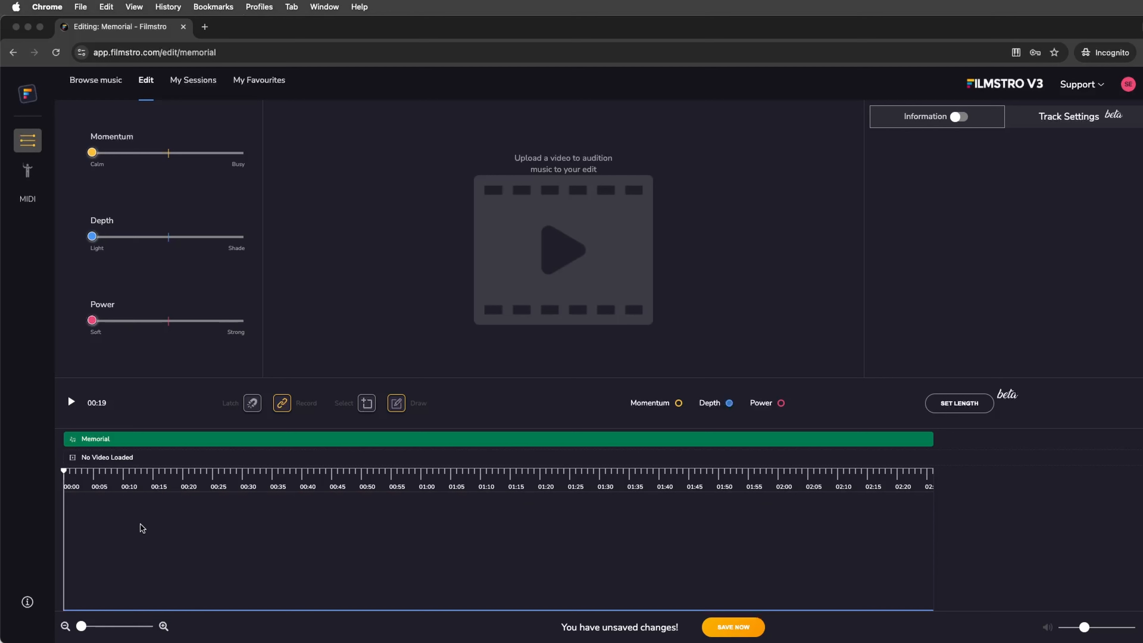
# Open the instrument list and inspect the Piano/Organ and Vocals track selections.
pyautogui.click(28, 169)
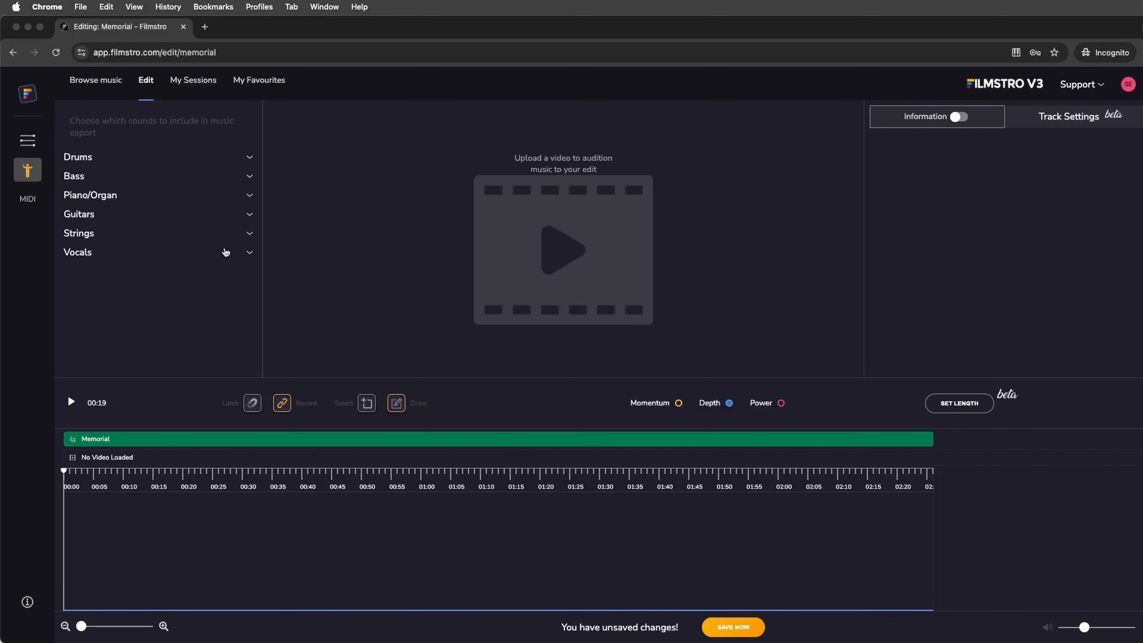
pyautogui.click(246, 196)
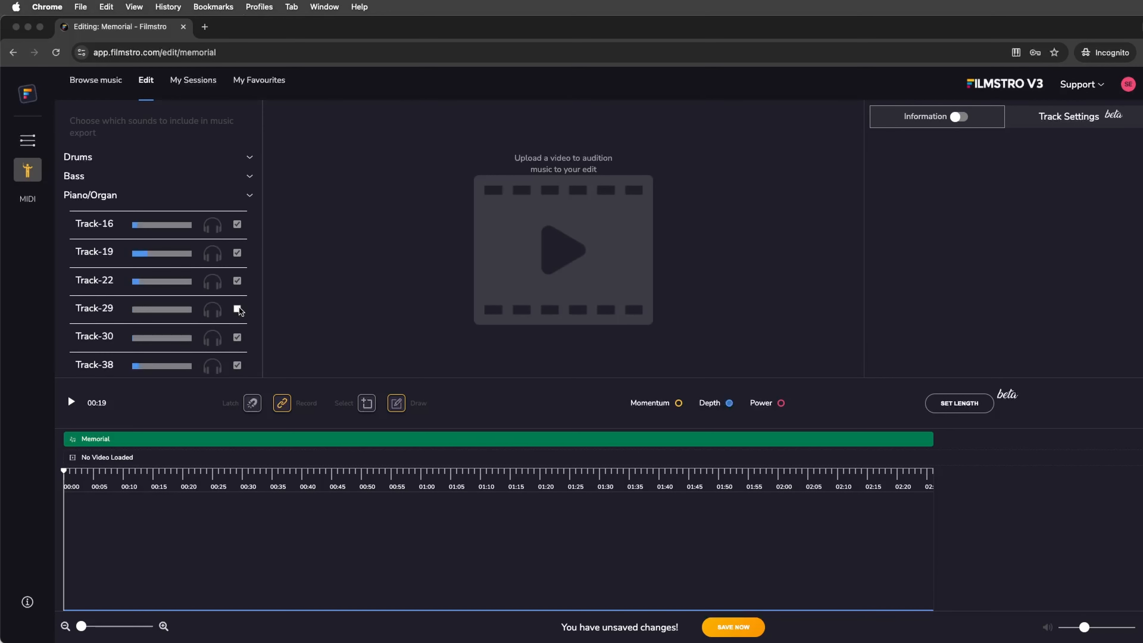
pyautogui.click(248, 195)
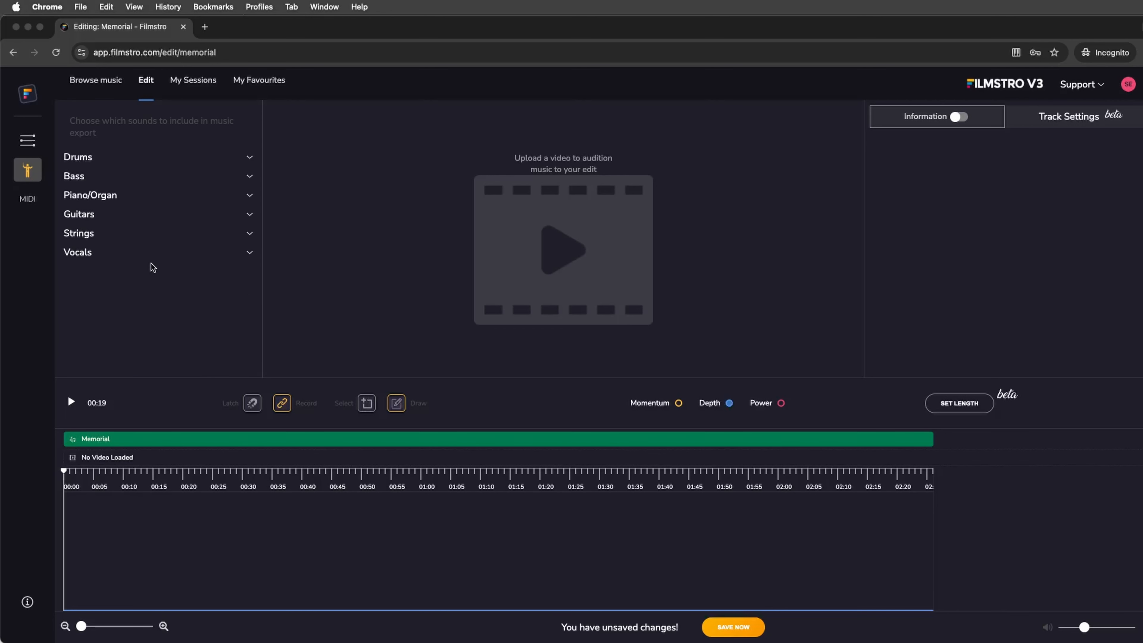
pyautogui.click(249, 252)
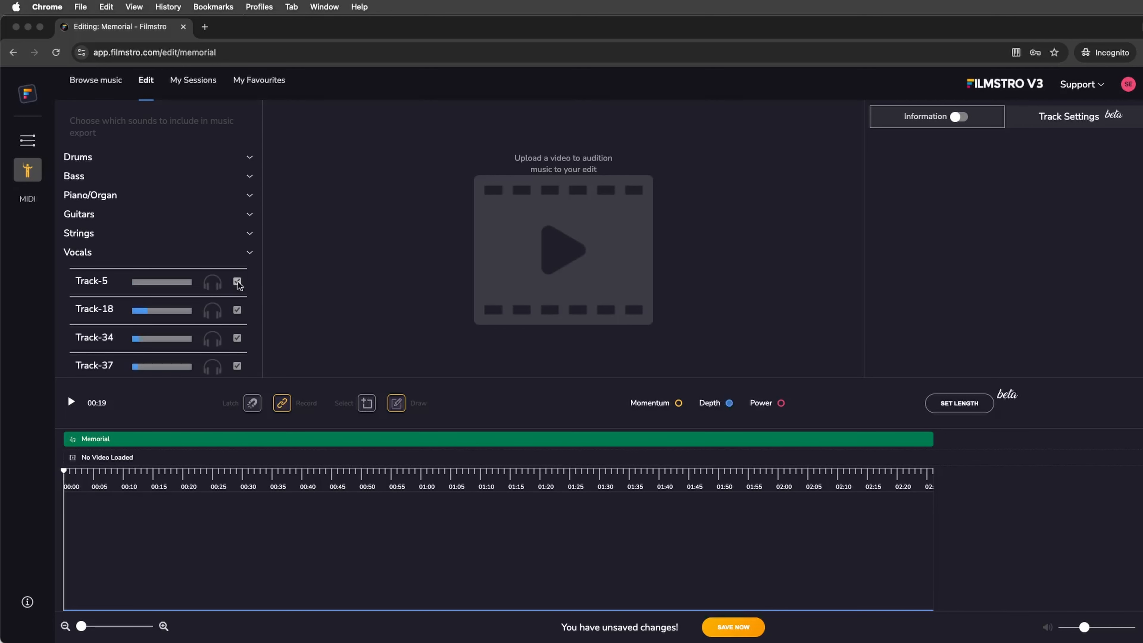
pyautogui.click(249, 253)
# Return to the Momentum, Depth and Power sliders and start playback from the beginning.
pyautogui.click(27, 141)
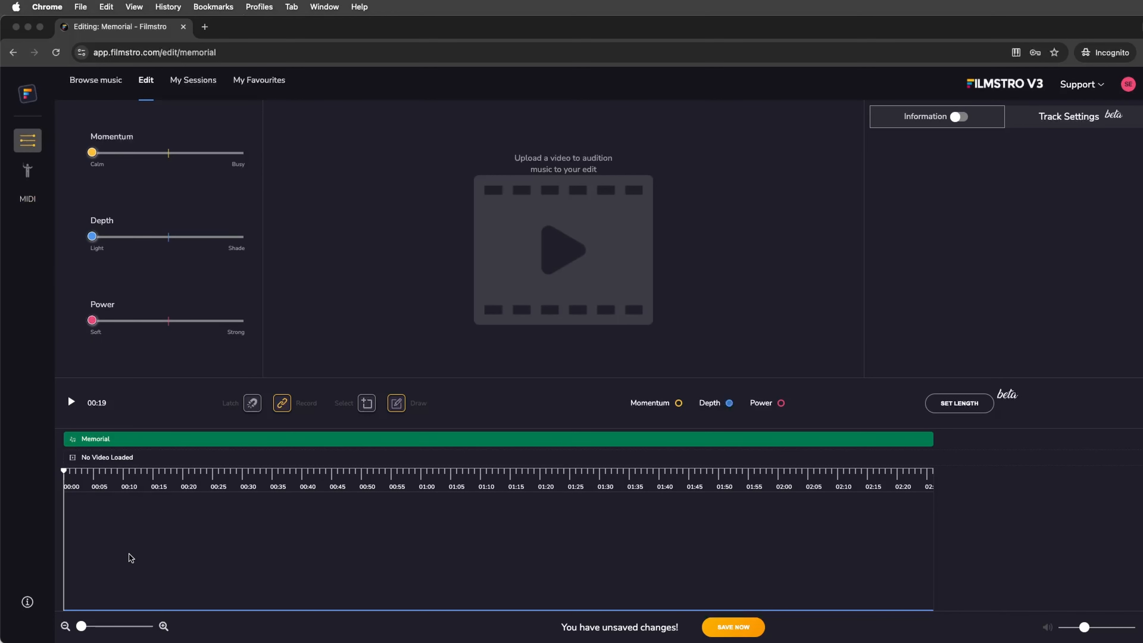
pyautogui.press('space')
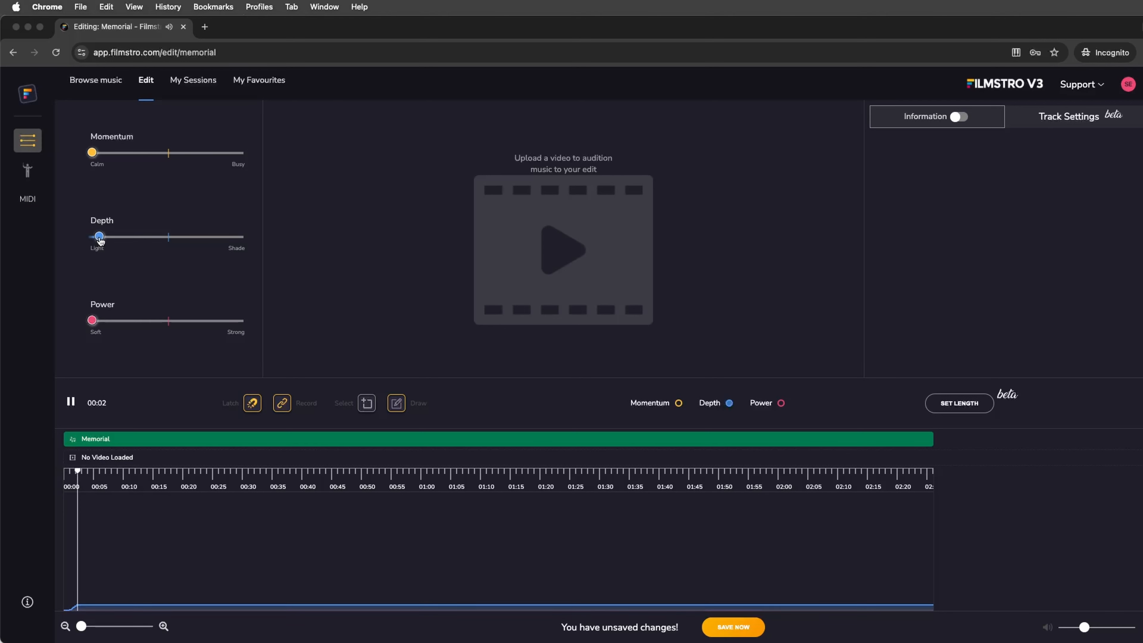